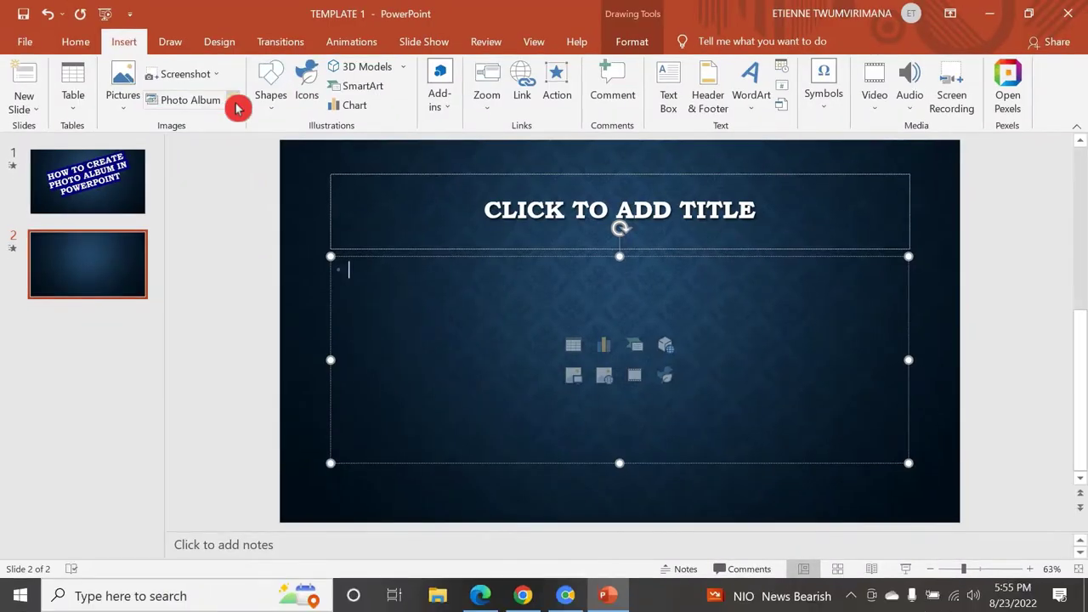
Step: Start a new photo album from the Insert tab's Photo Album menu
left_click(236, 104)
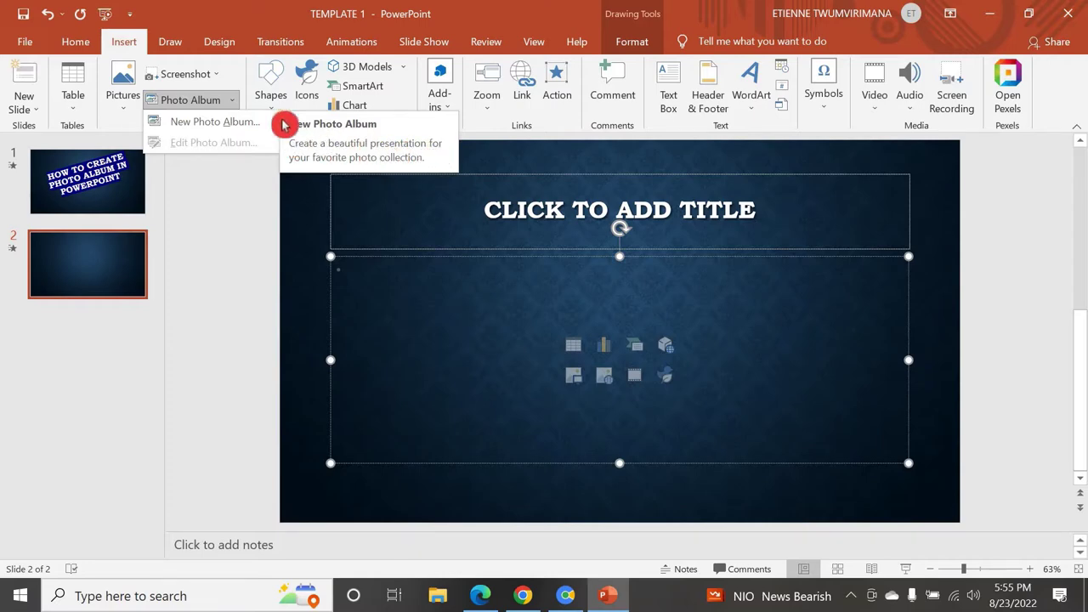
left_click(211, 125)
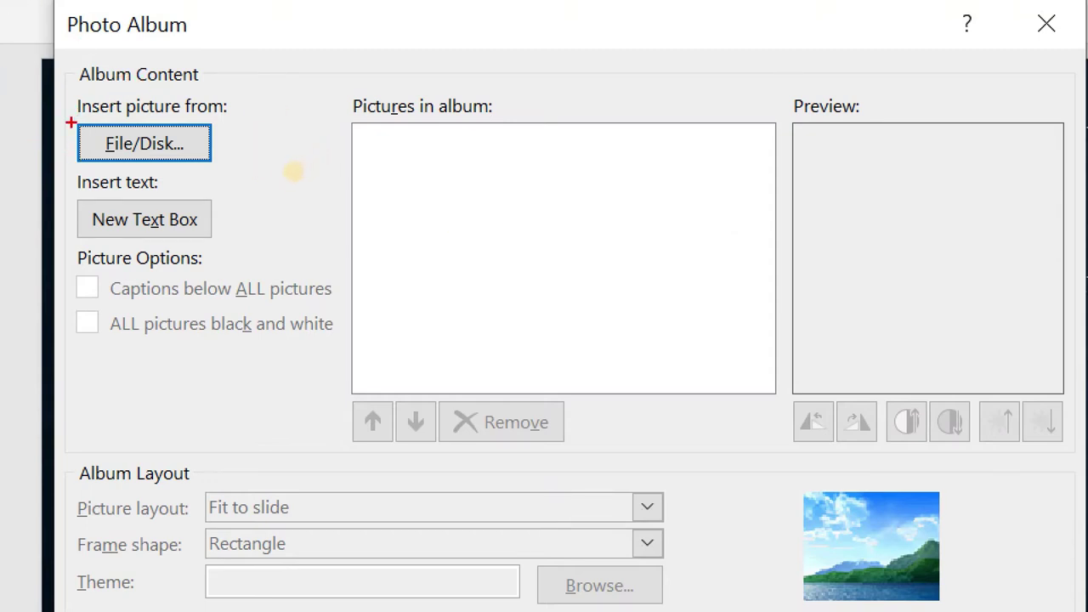
mouse_move(69, 120)
left_mouse_down()
mouse_move(102, 154)
mouse_move(201, 175)
mouse_move(229, 162)
left_mouse_up()
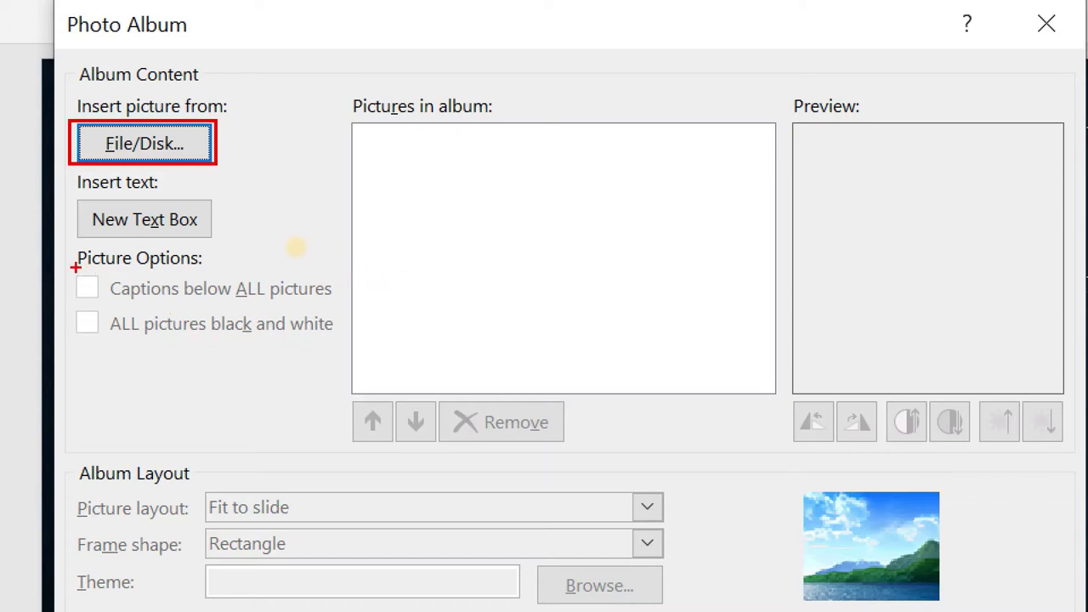
left_click_drag(73, 273, 84, 293)
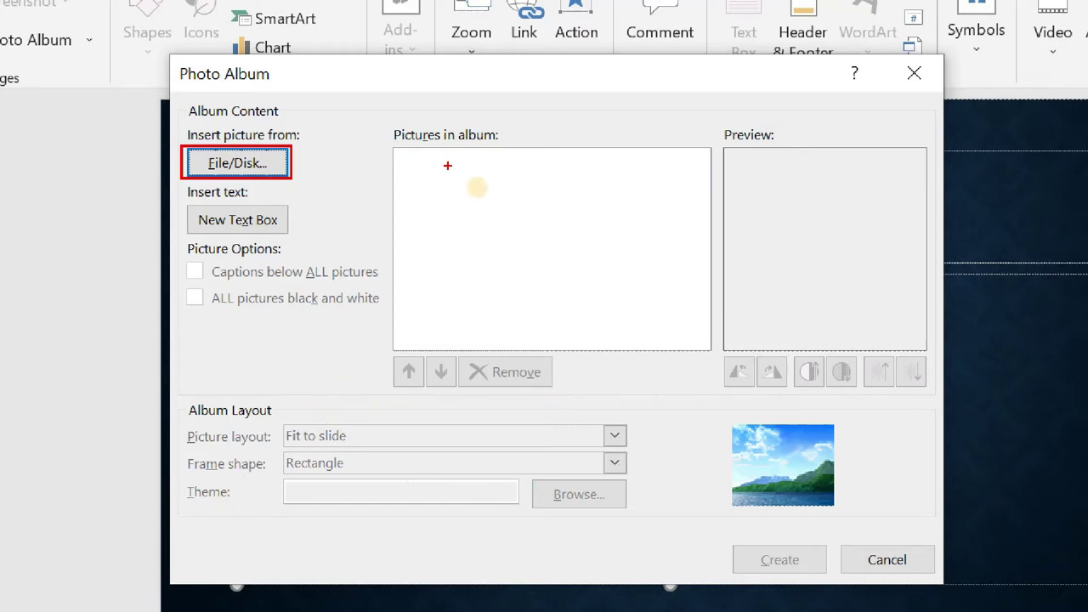
left_click_drag(459, 171, 479, 321)
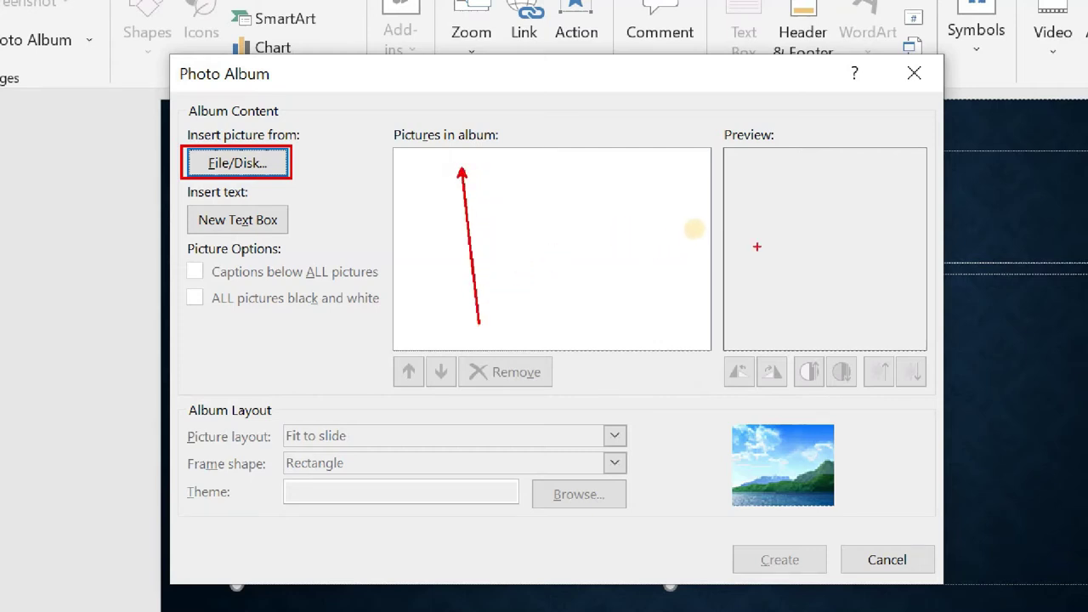
left_click_drag(800, 172, 814, 317)
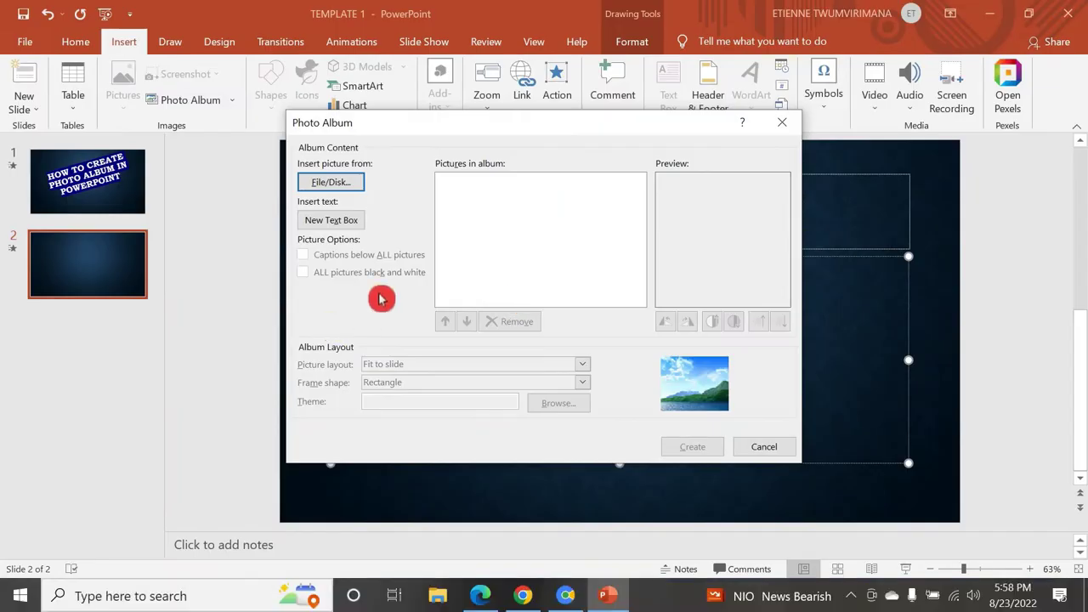
Step: Browse for album pictures in the Desktop's STOCK IMAGES folder
left_click(343, 185)
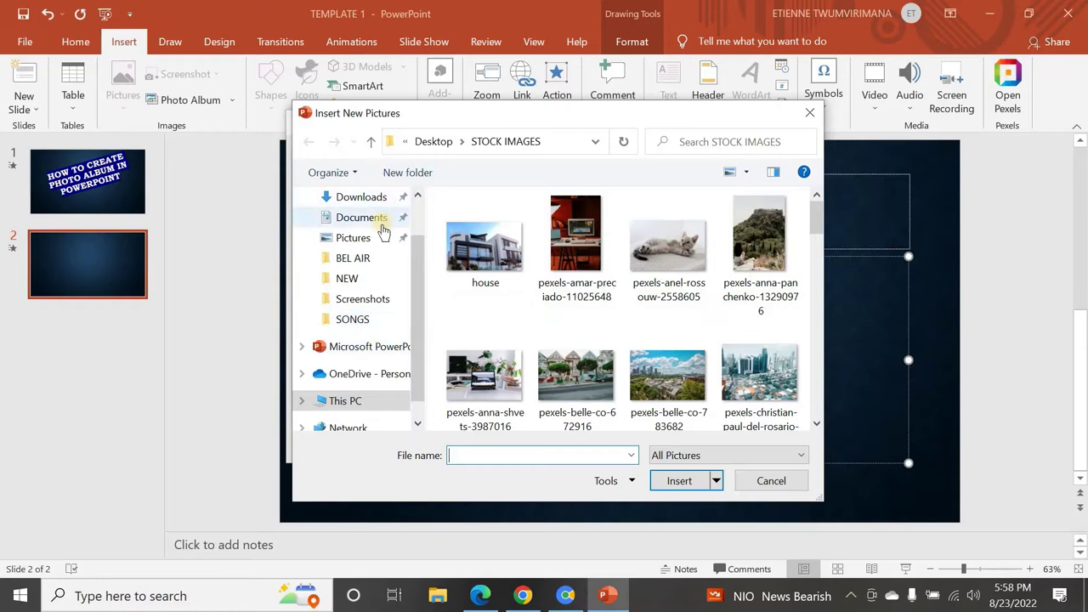
left_click(432, 144)
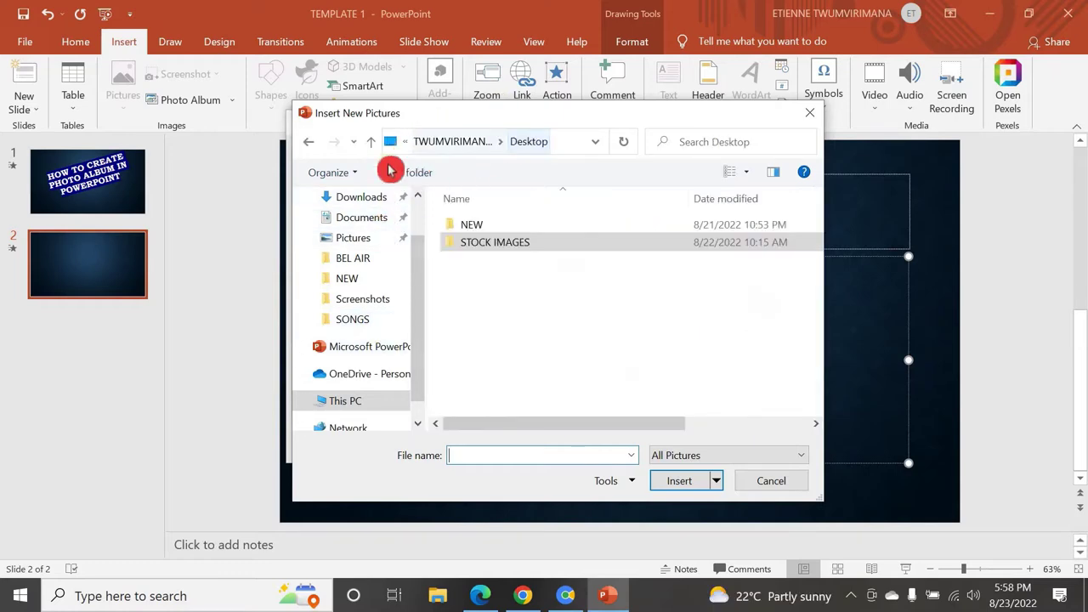
double_click(500, 246)
scroll(818, 242, "down", 3)
scroll(644, 260, "up", 1)
Step: Select pexels-anna-shvets-3987016 through pexels-rachel-claire-7276968 and insert all 32 pictures
left_click(461, 243)
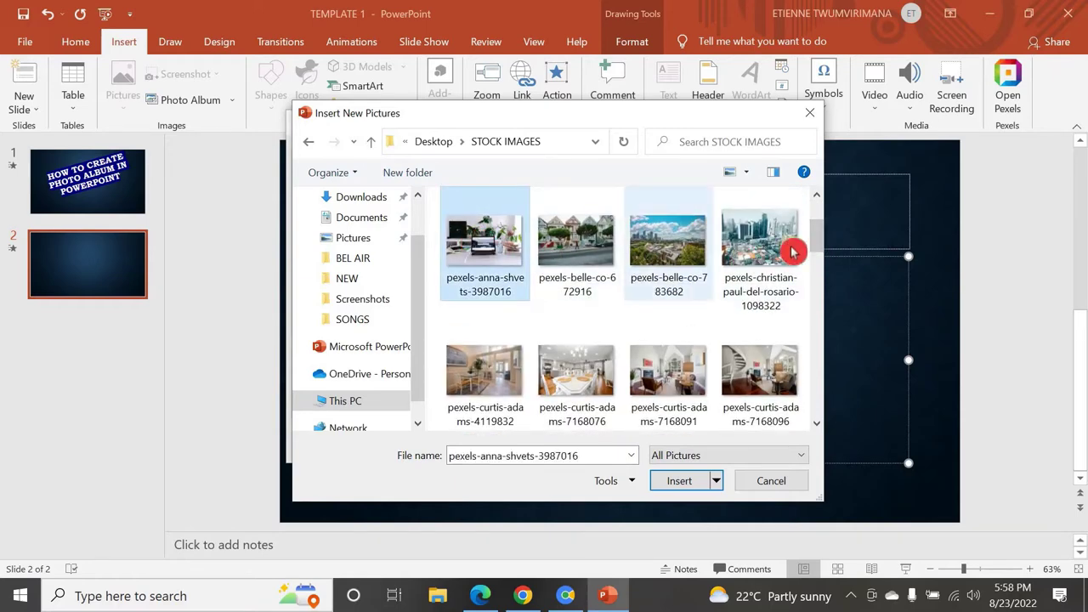
left_click_drag(825, 262, 808, 365)
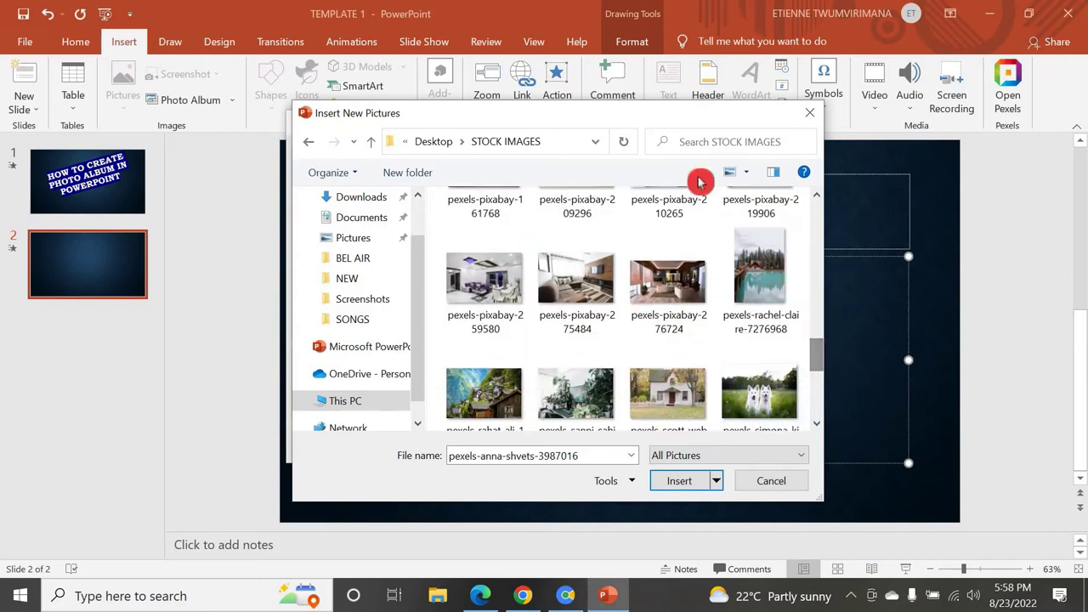
left_click(764, 301, "shift")
scroll(687, 311, "up", 3)
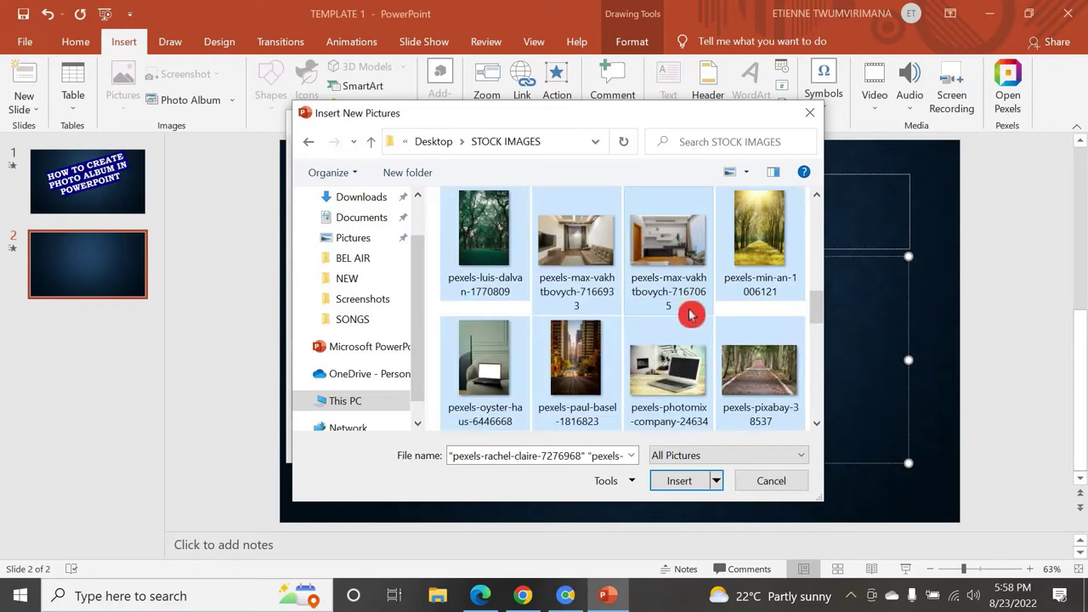
left_click(679, 484)
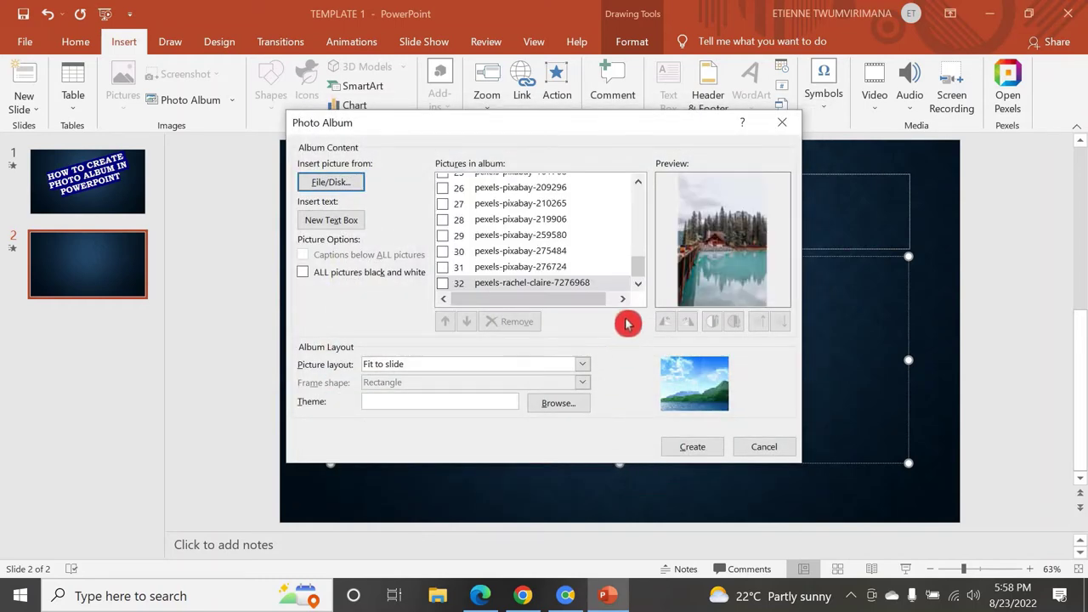
Step: Preview pexels-pixabay-219906 and the house picture pexels-pixabay-209296 in the album list
left_click_drag(637, 267, 561, 308)
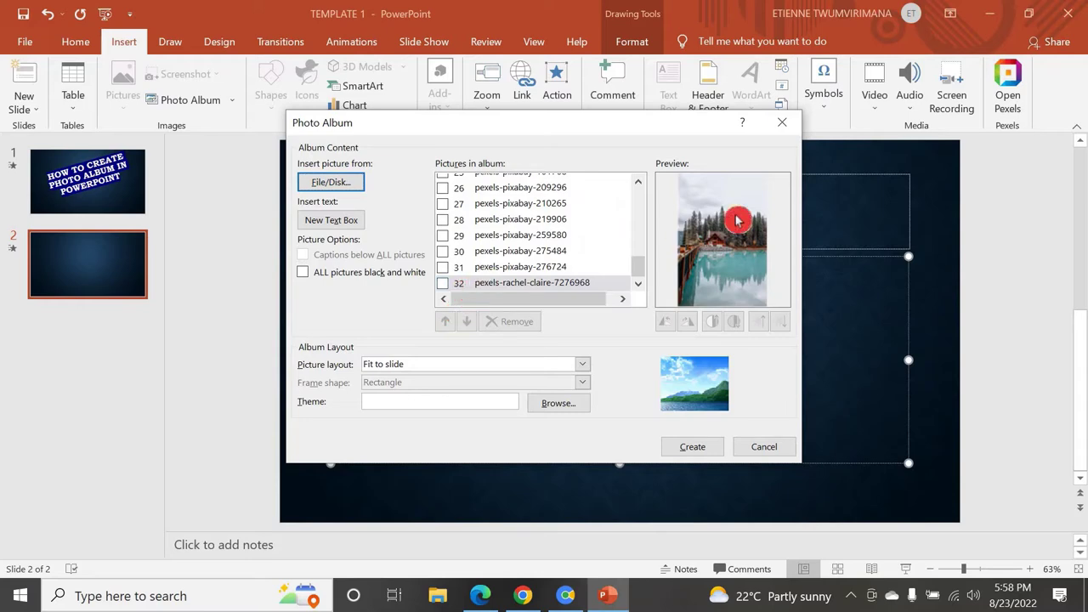
left_click(467, 221)
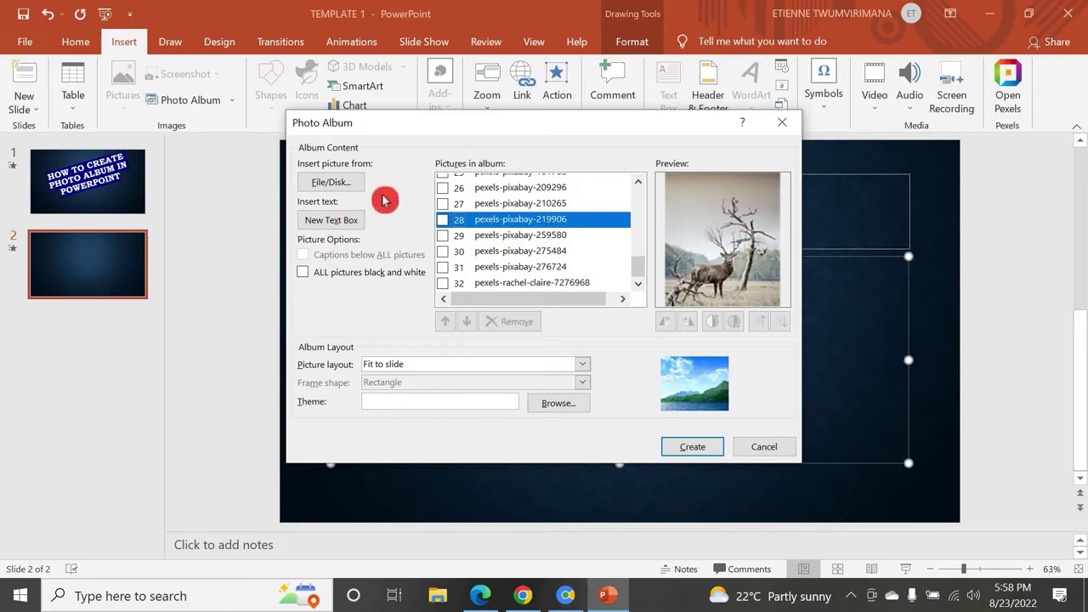
left_click(485, 187)
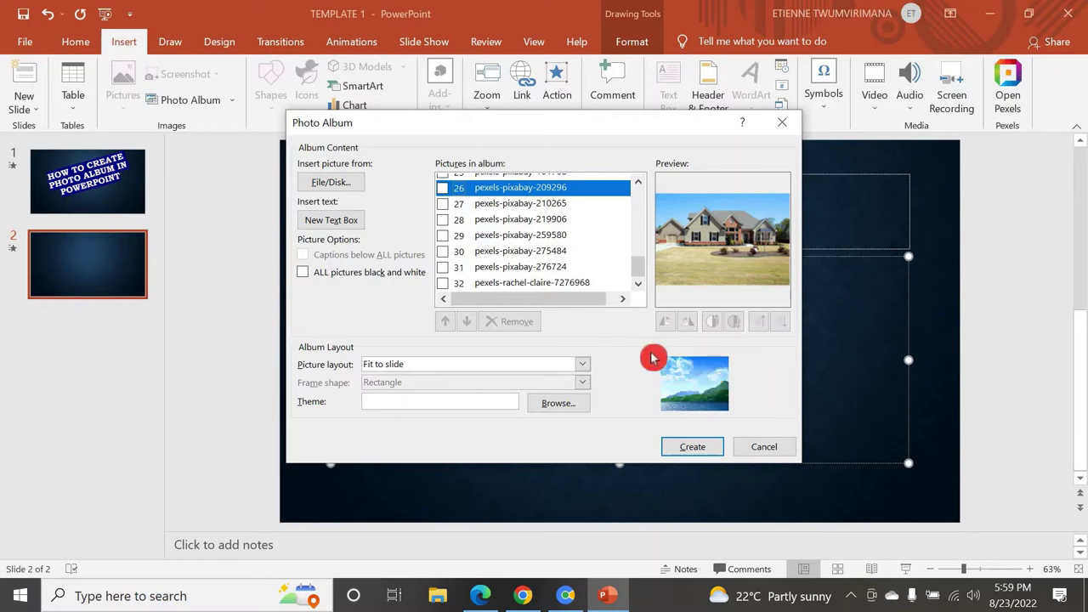
Step: Move pexels-pixabay-210265 to position 26, just ahead of pexels-pixabay-209296
left_click(443, 205)
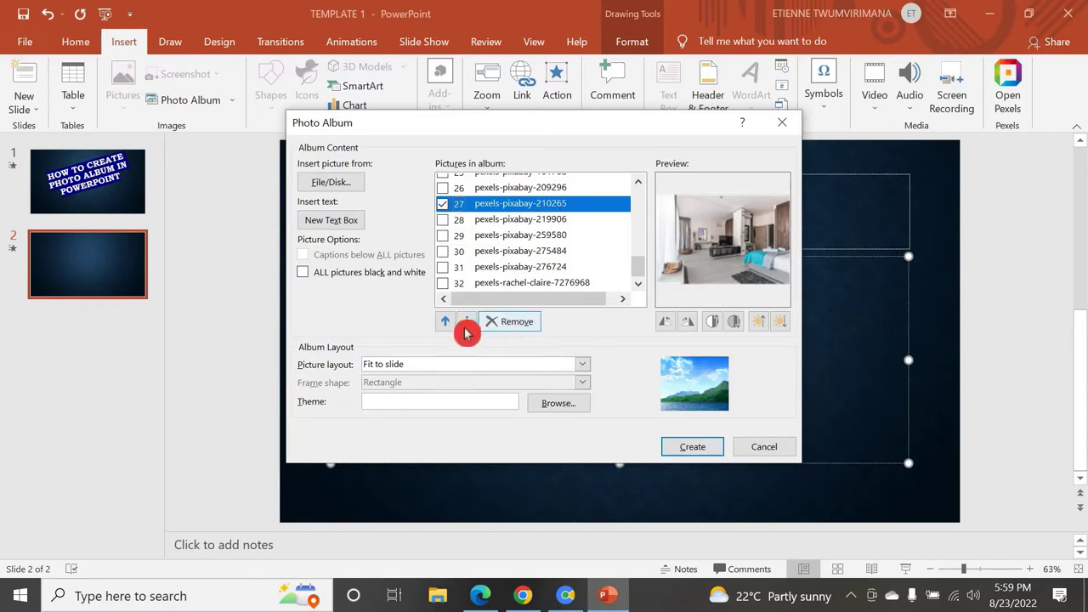
left_click(468, 323)
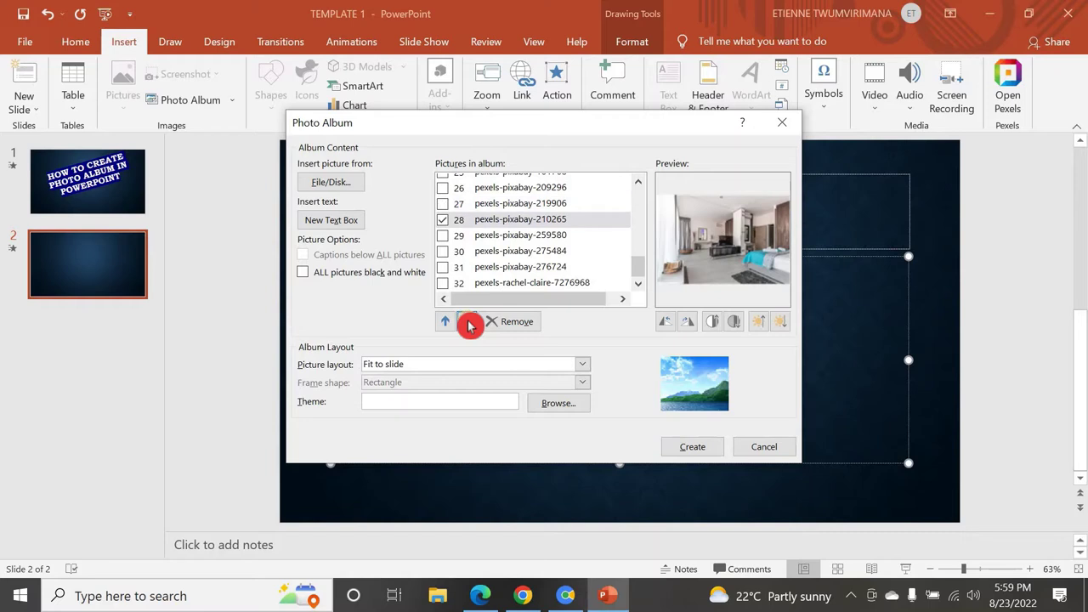
left_click(468, 322)
left_click(469, 323)
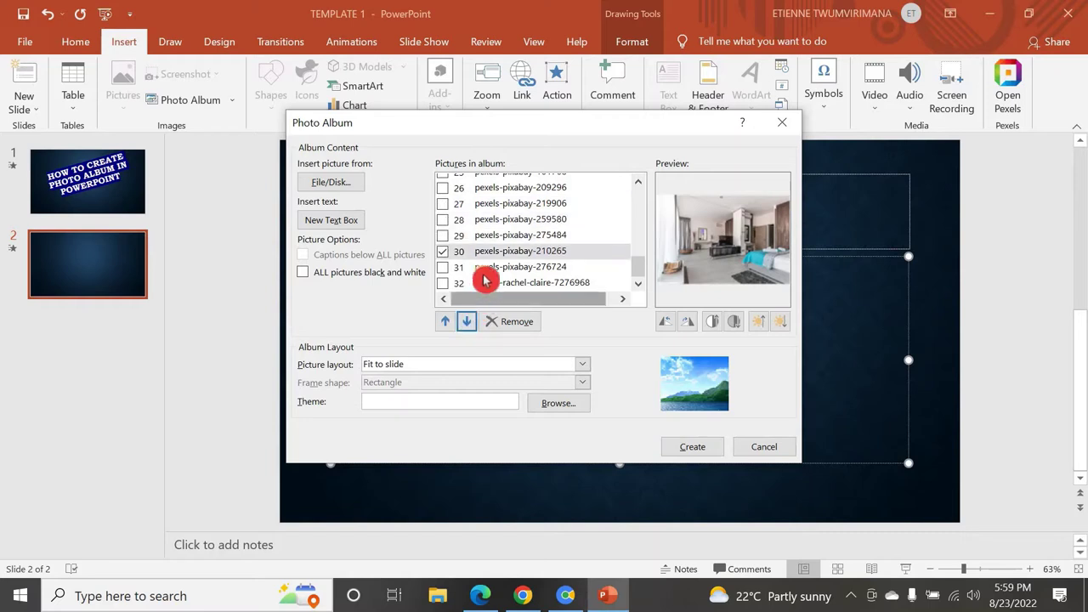
left_click(448, 321)
left_click(447, 321)
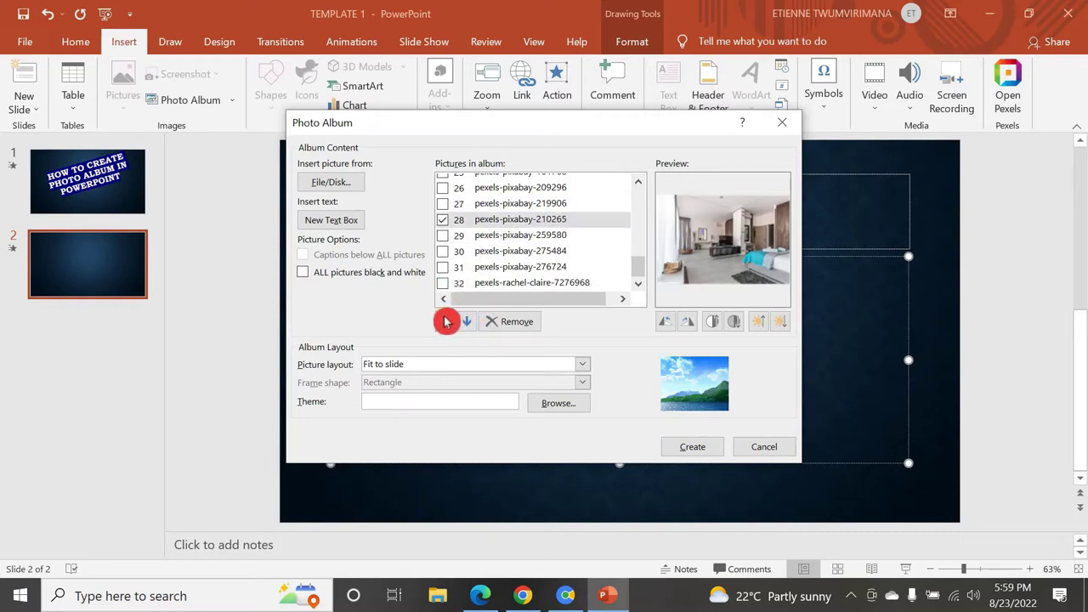
left_click(445, 321)
left_click(446, 321)
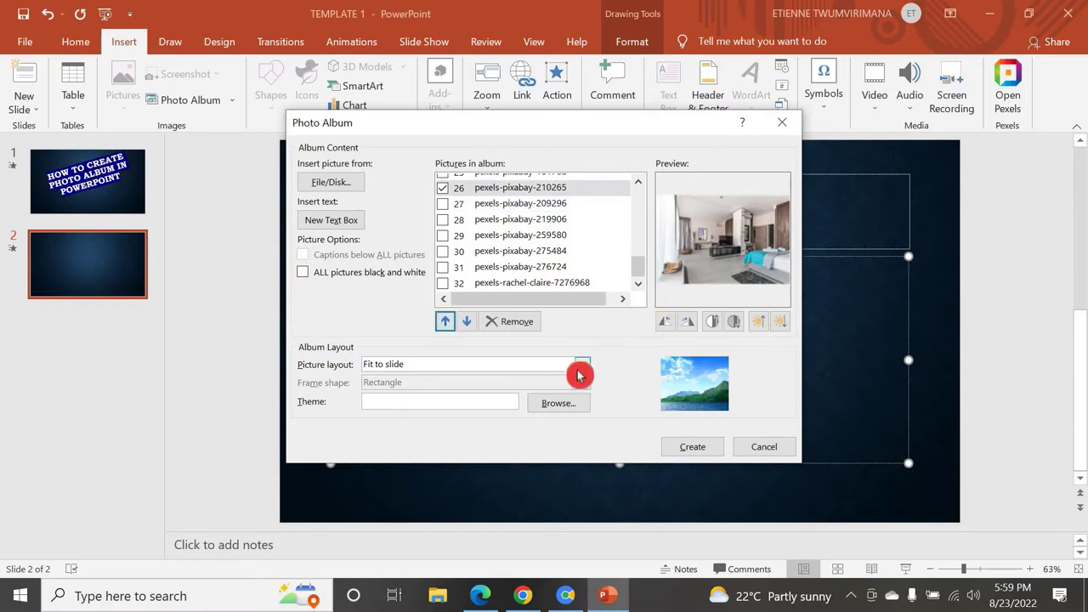
Step: Choose the '2 pictures' picture layout, regrouping the album across 16 slides
left_click(585, 365)
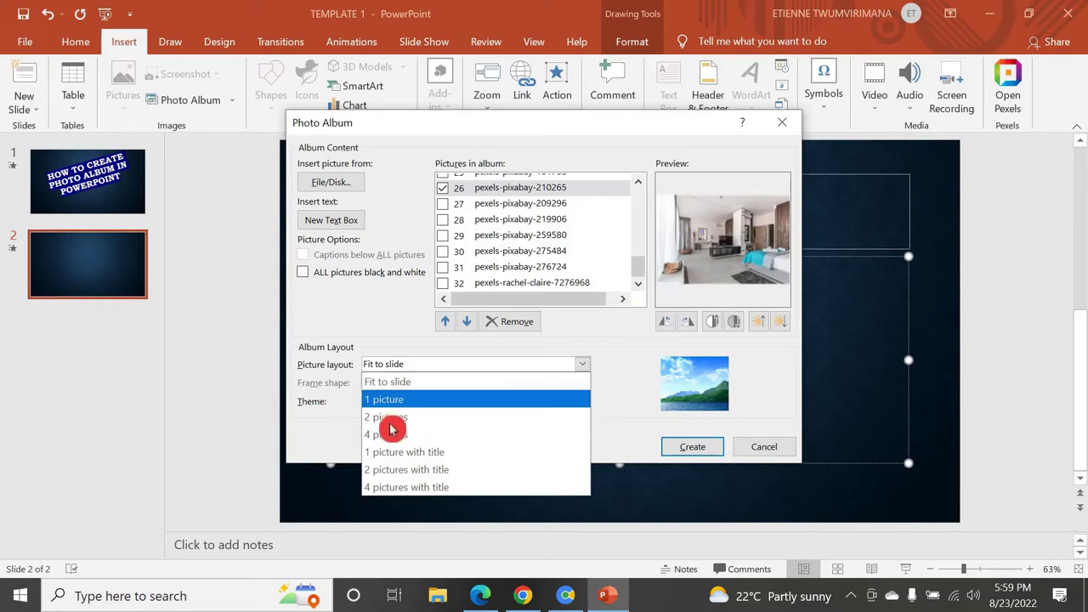
left_click(417, 417)
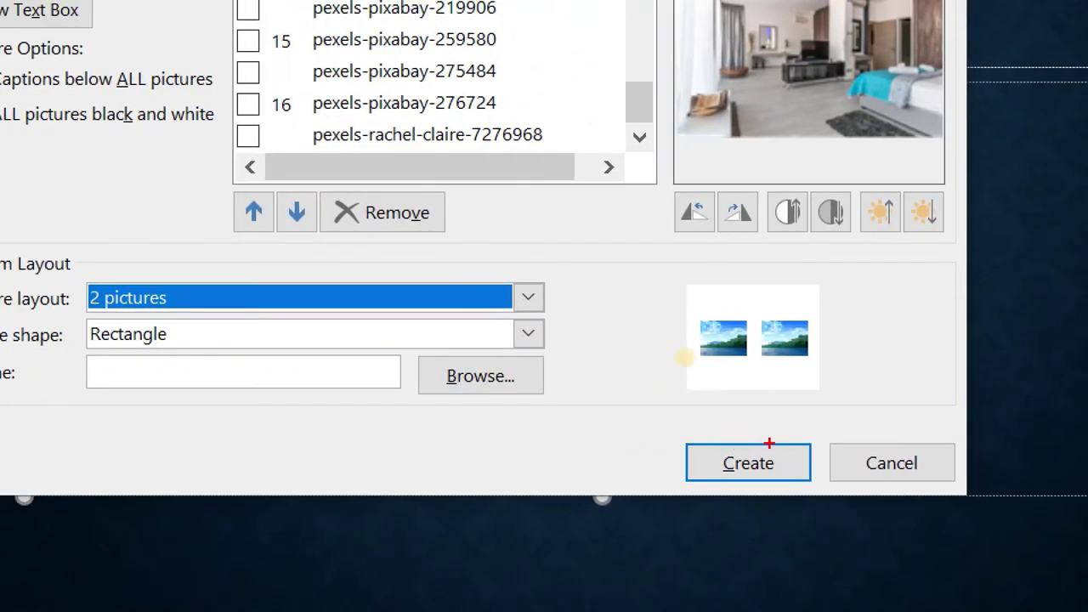
left_click_drag(687, 281, 830, 389)
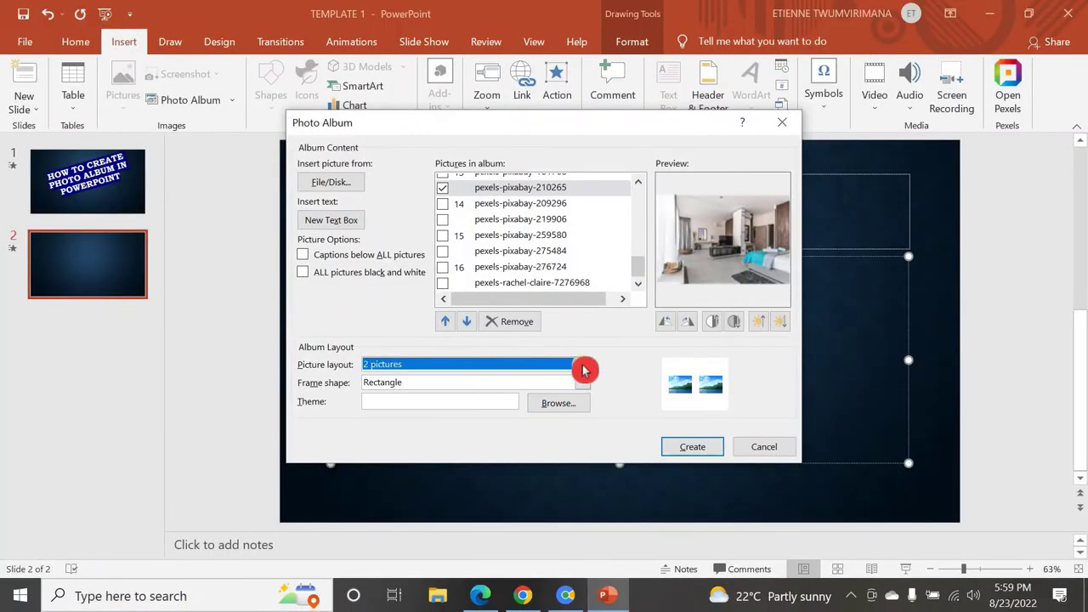
left_click(582, 369)
left_click(527, 423)
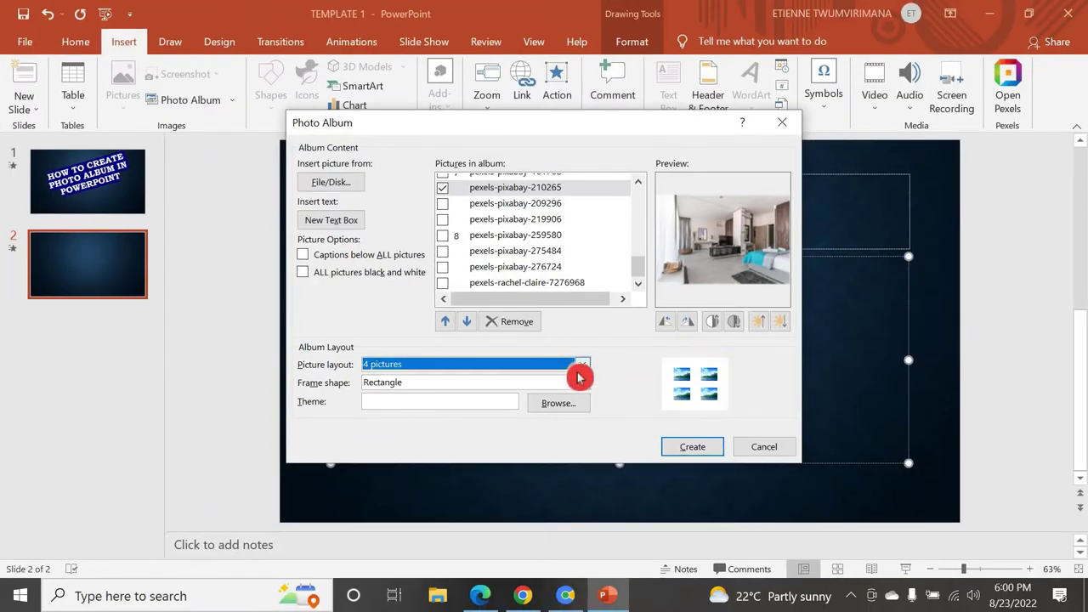
left_click(584, 371)
left_click(427, 418)
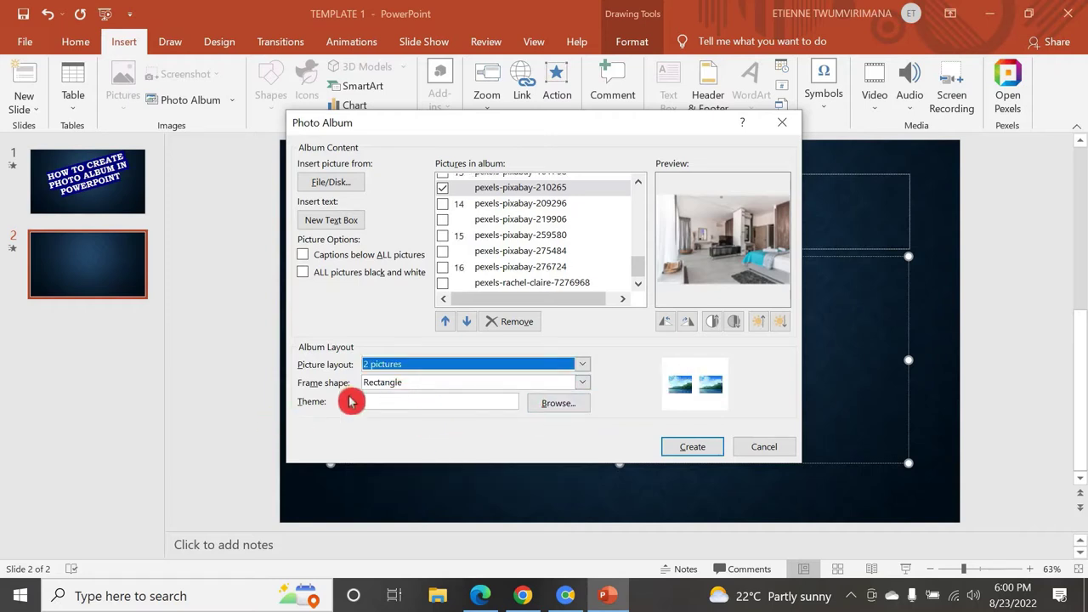
Step: Keep Rectangle frames, apply the Facet theme, and create the album presentation
left_click(586, 385)
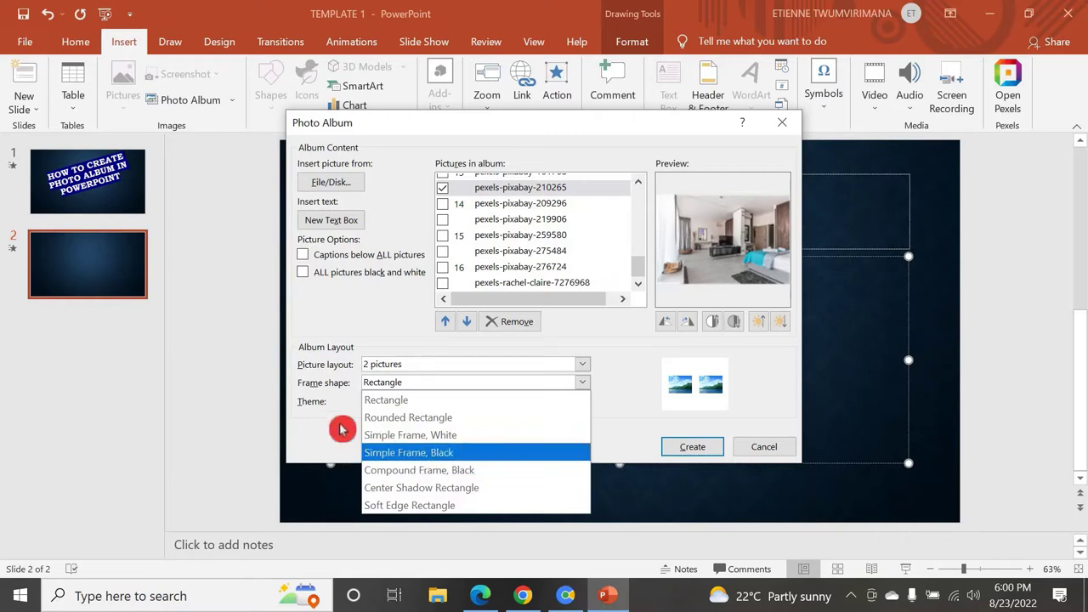
left_click(459, 399)
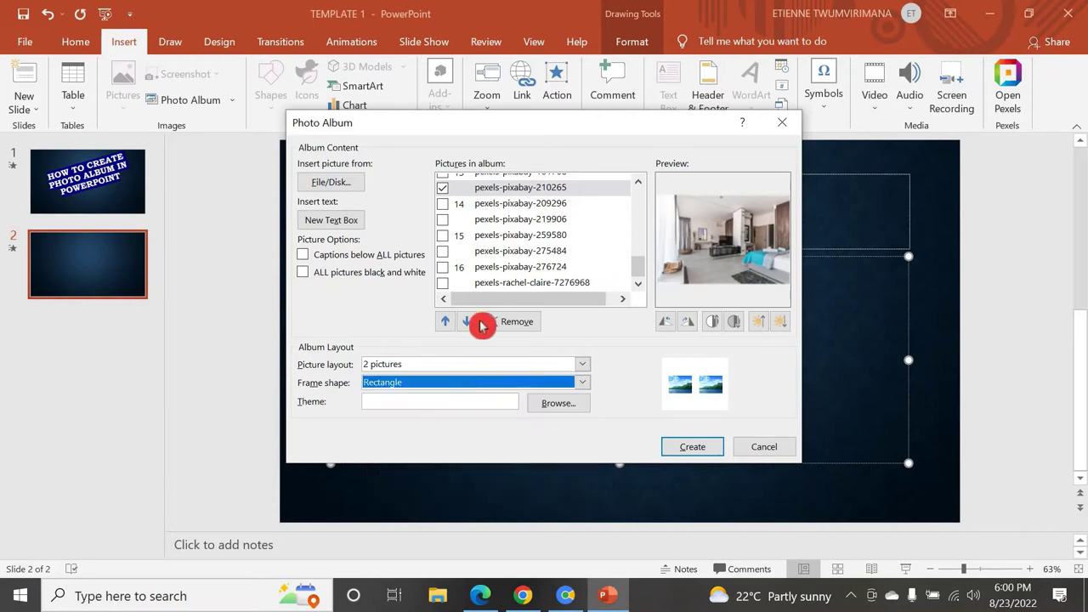
left_click(563, 410)
left_click(514, 277)
double_click(517, 277)
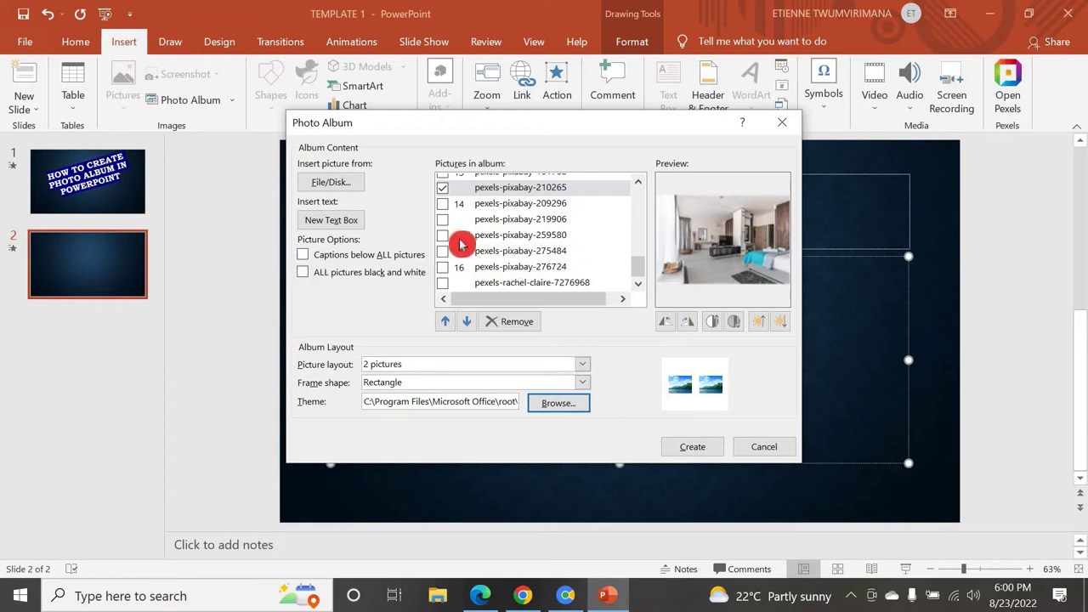
left_click(693, 450)
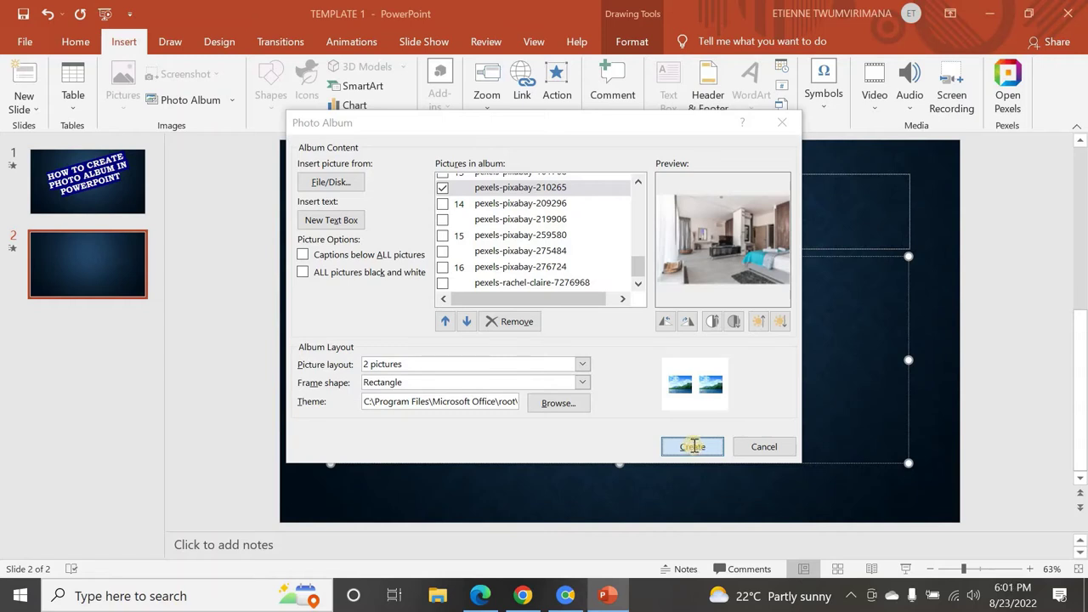
left_click(693, 446)
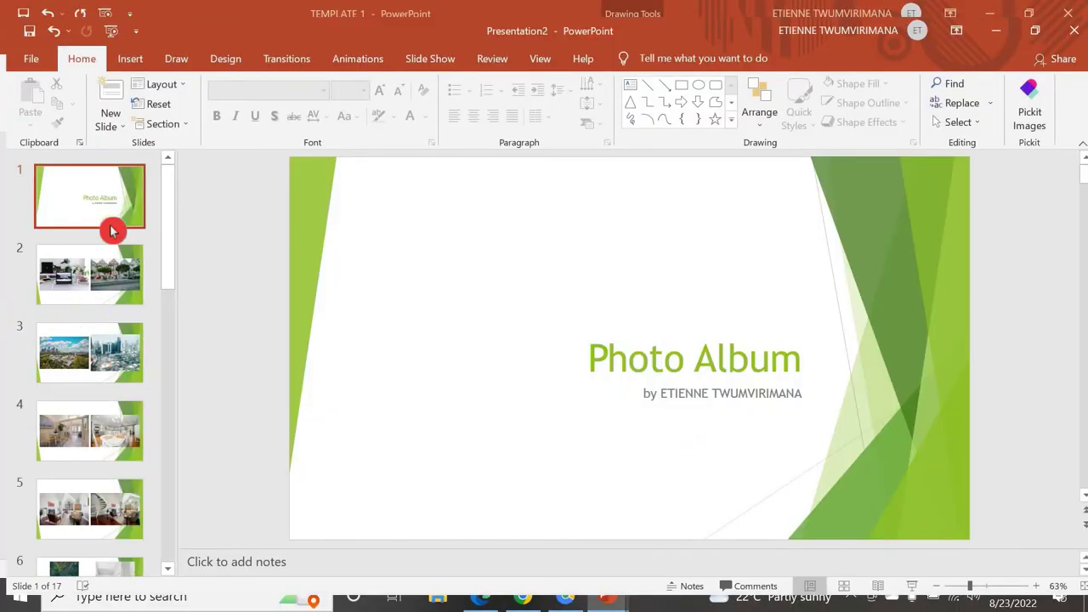
left_click(685, 394)
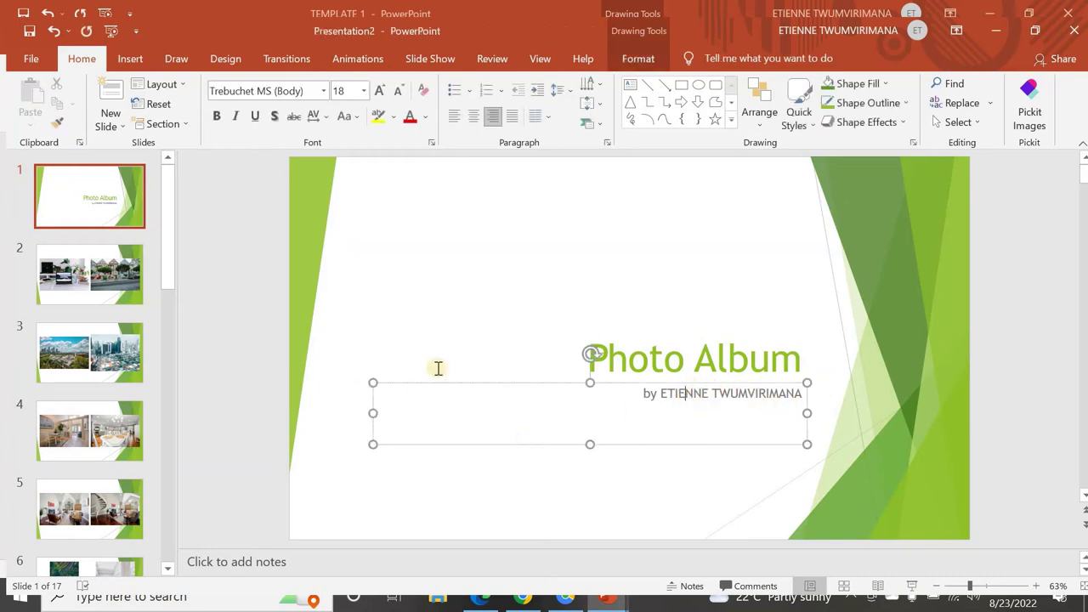
left_click(316, 430)
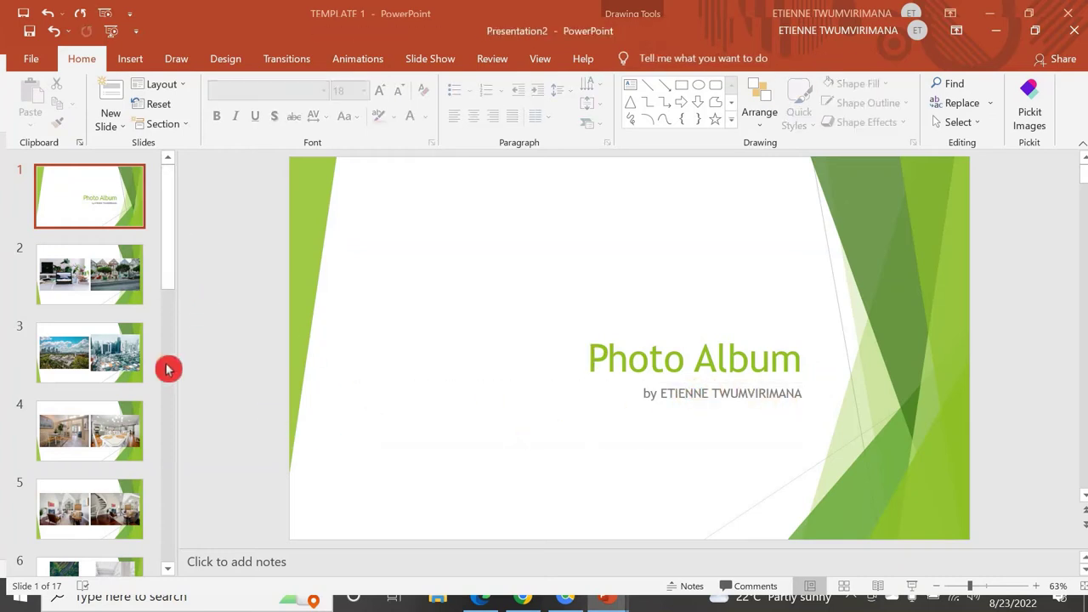
left_click(164, 335)
left_click_drag(164, 336, 204, 243)
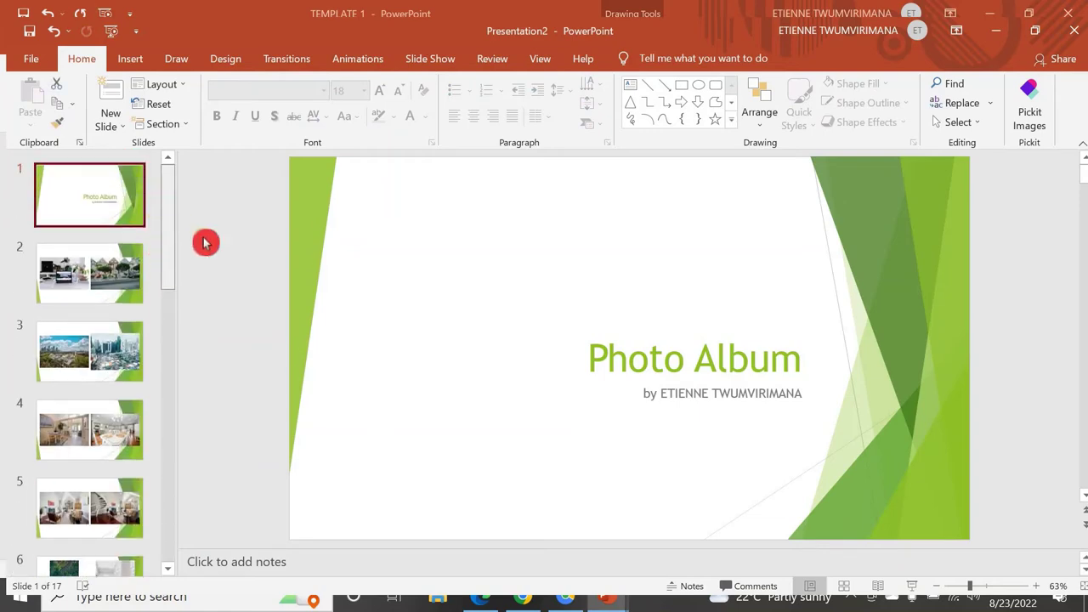
Step: Run the slide show from slide 1 through slide 17, then end the show
left_click(915, 588)
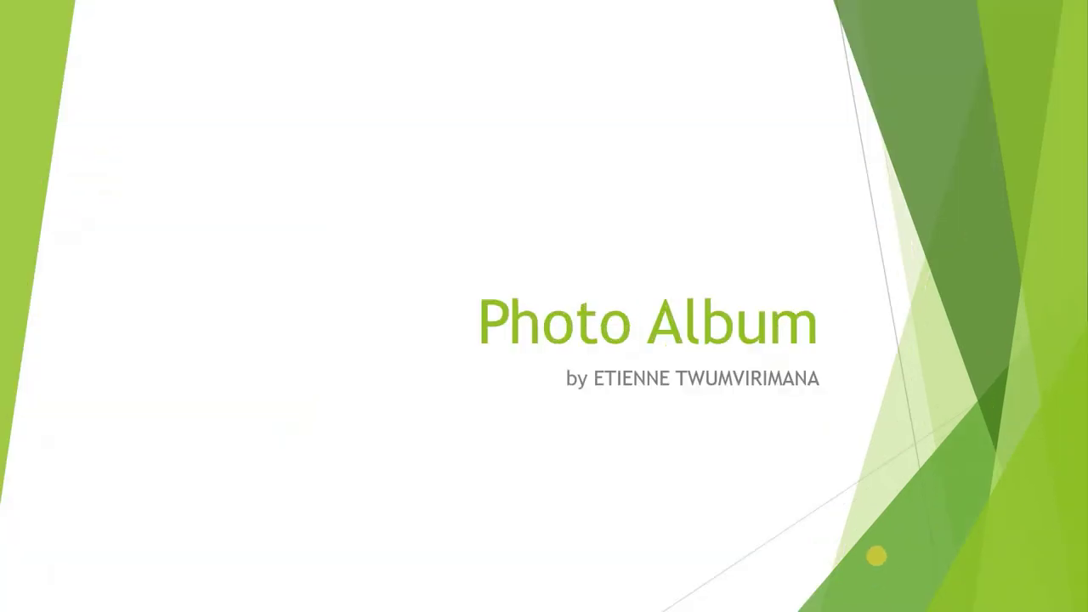
left_click(876, 556)
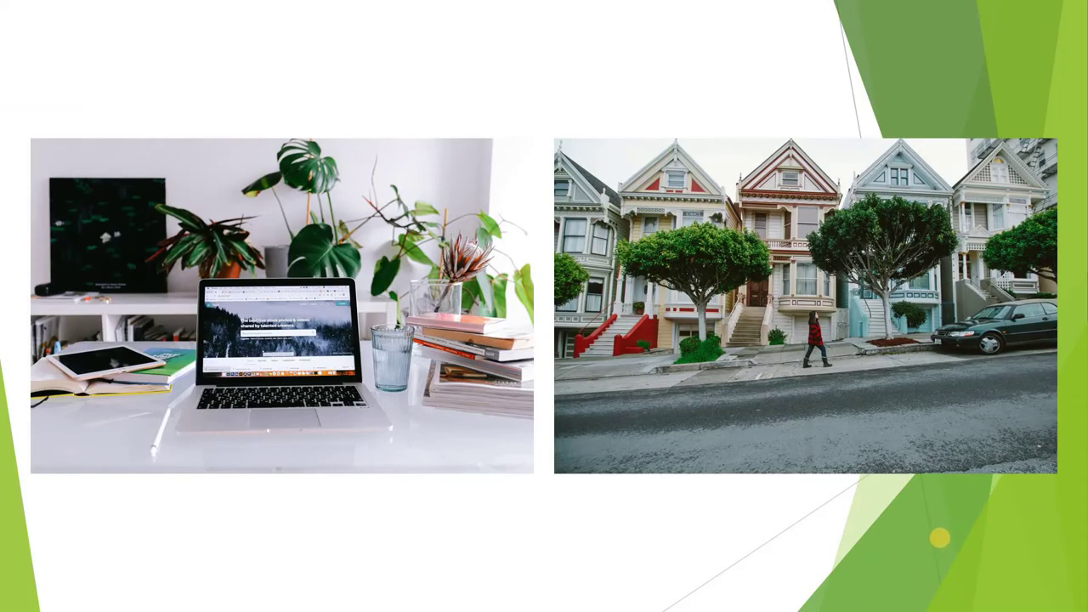
key("Right")
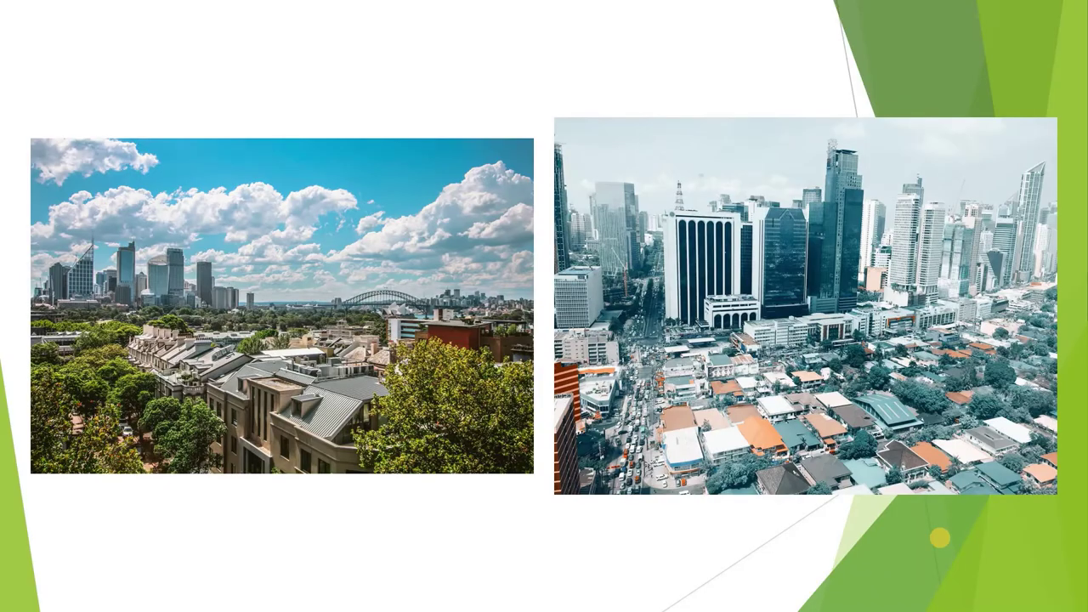
key("Right")
key("Right")
key("Right")
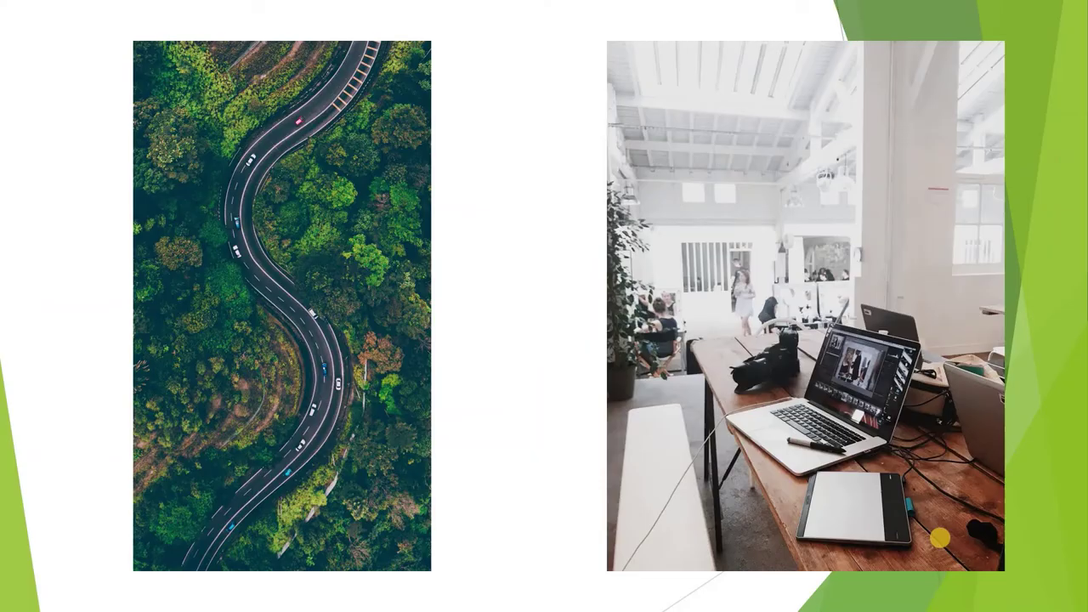
key("Right")
key("Right")
key("Right")
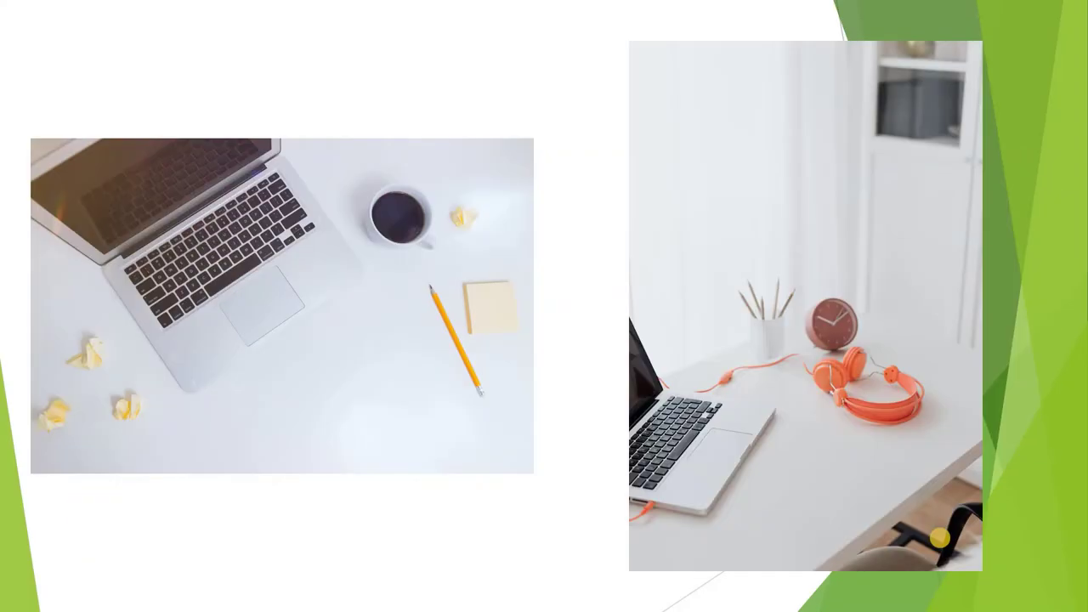
key("Right")
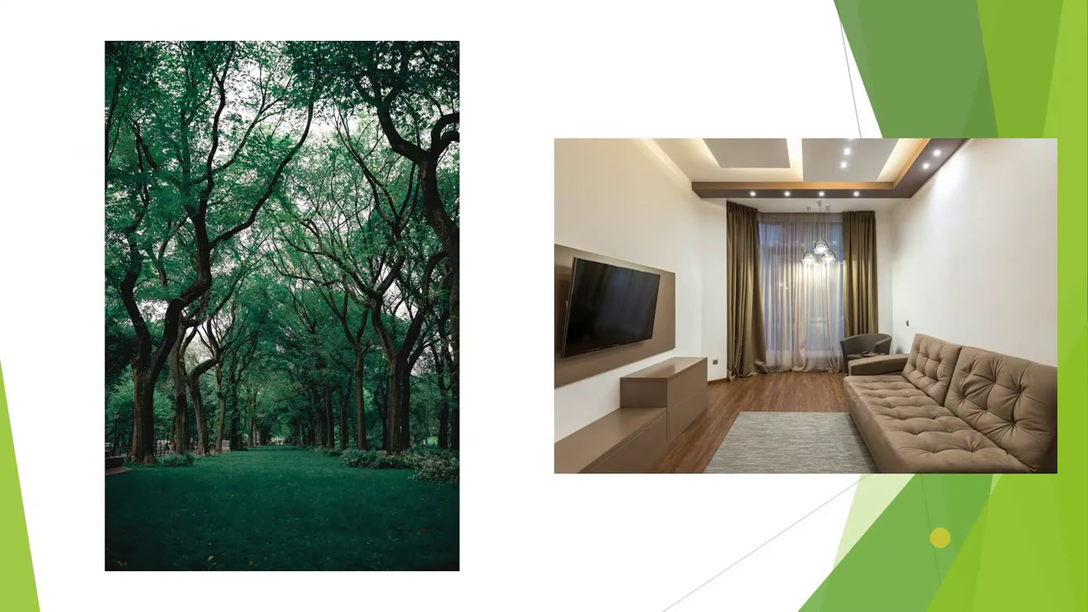
key("Right")
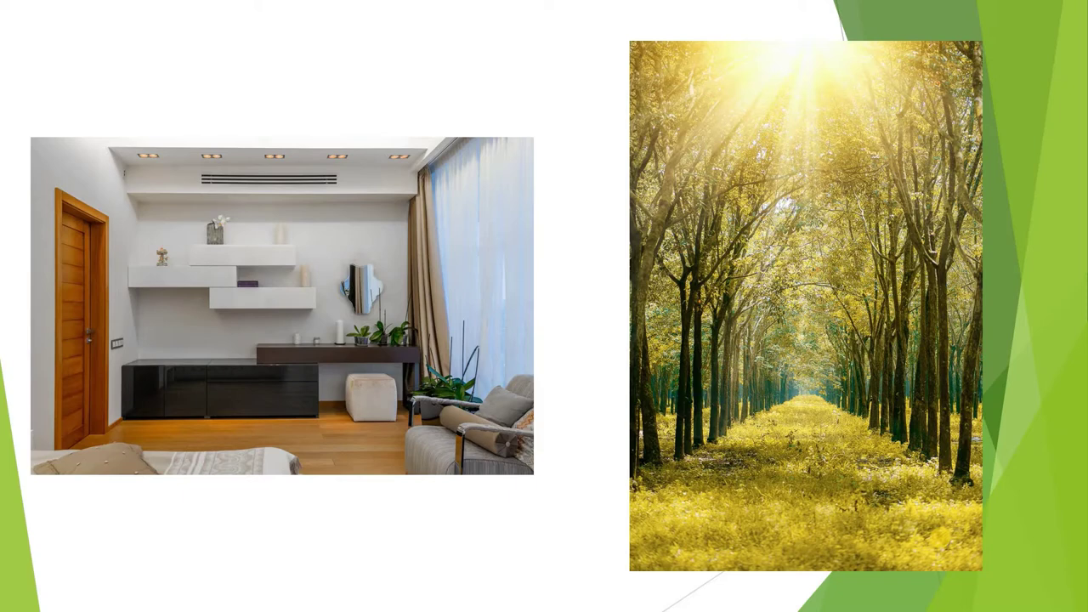
key("Right")
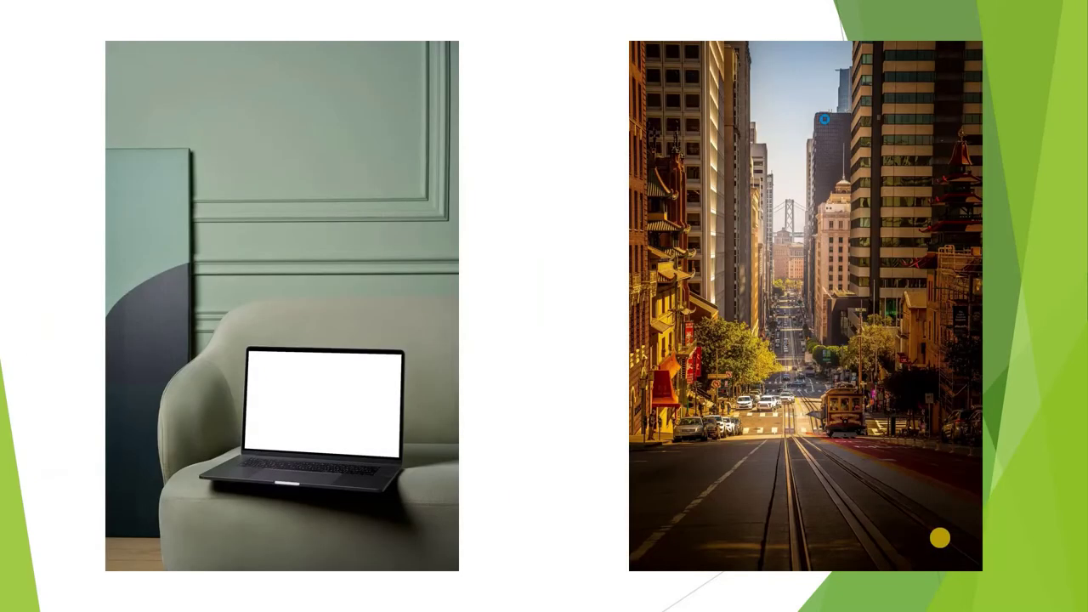
key("Right")
key("Right")
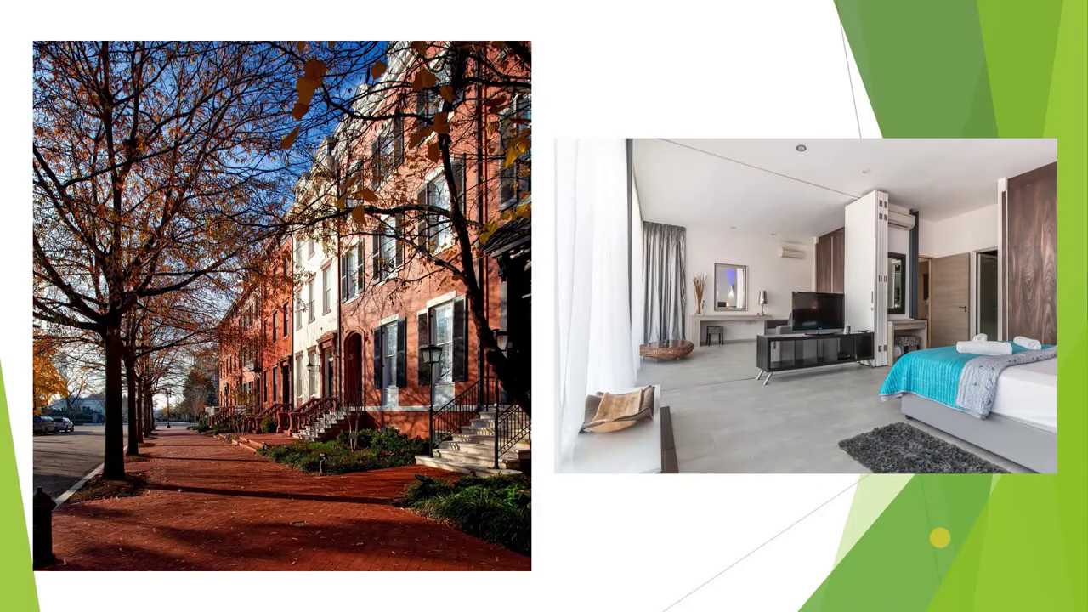
key("Right")
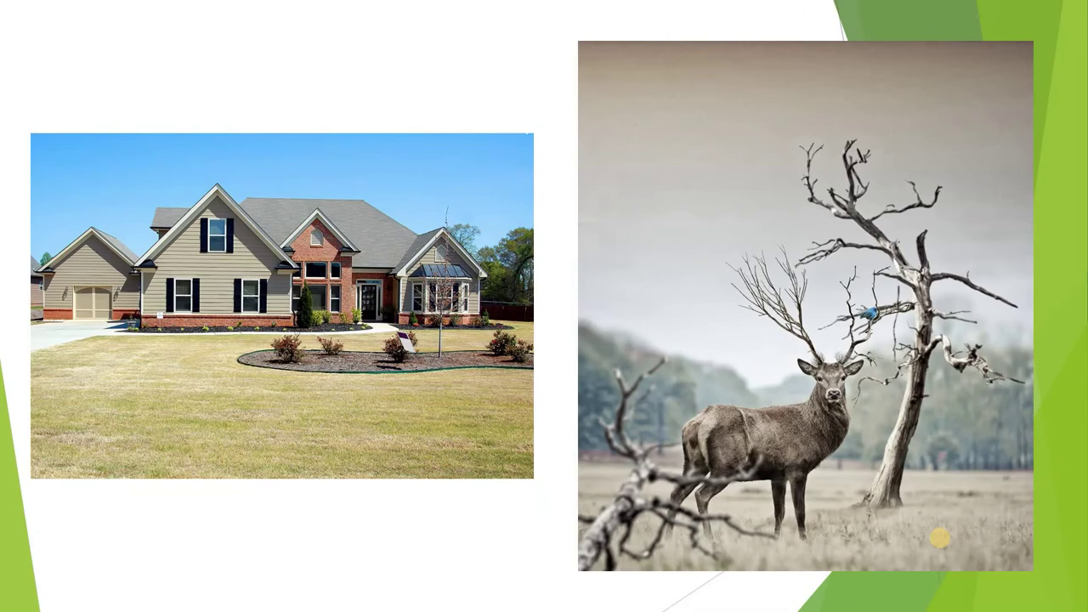
key("Right")
key("Right")
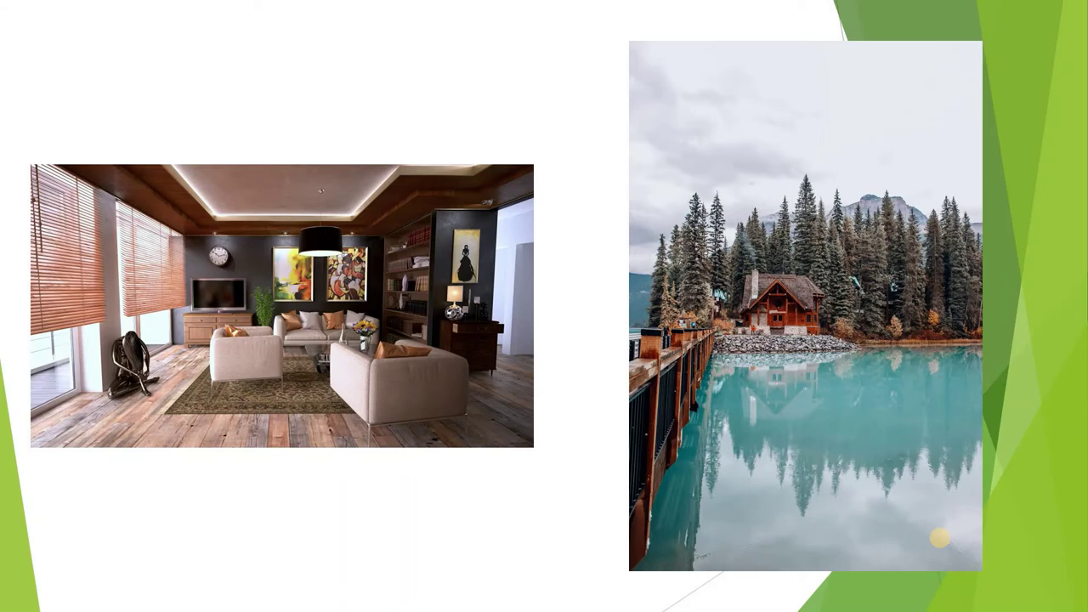
right_click(215, 391)
left_click(238, 367)
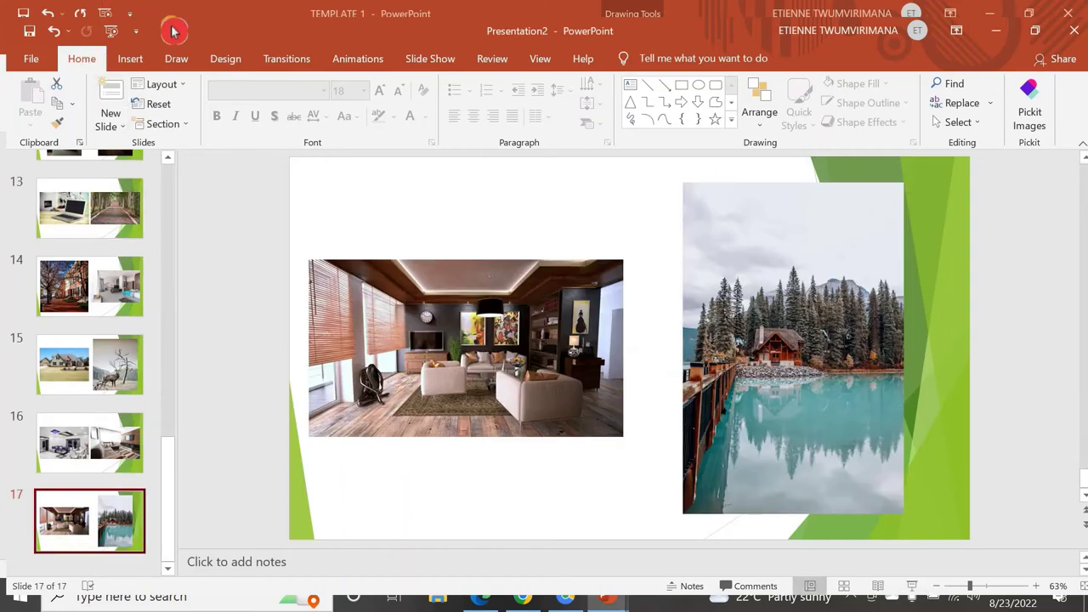
Step: Apply the dark blue Damask theme from the Design tab's Themes gallery
left_click(225, 58)
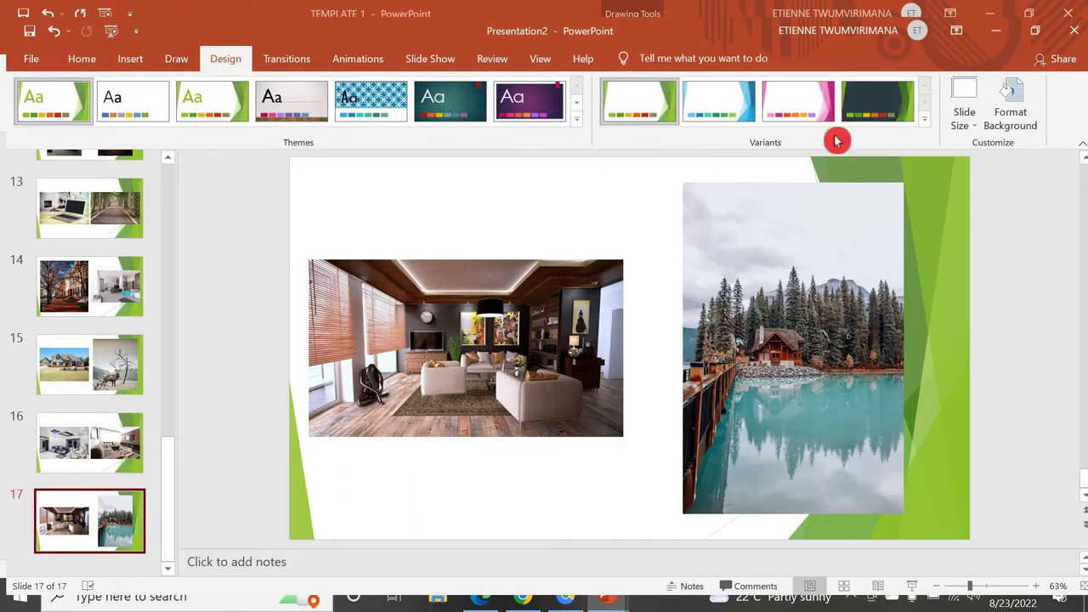
left_click(577, 121)
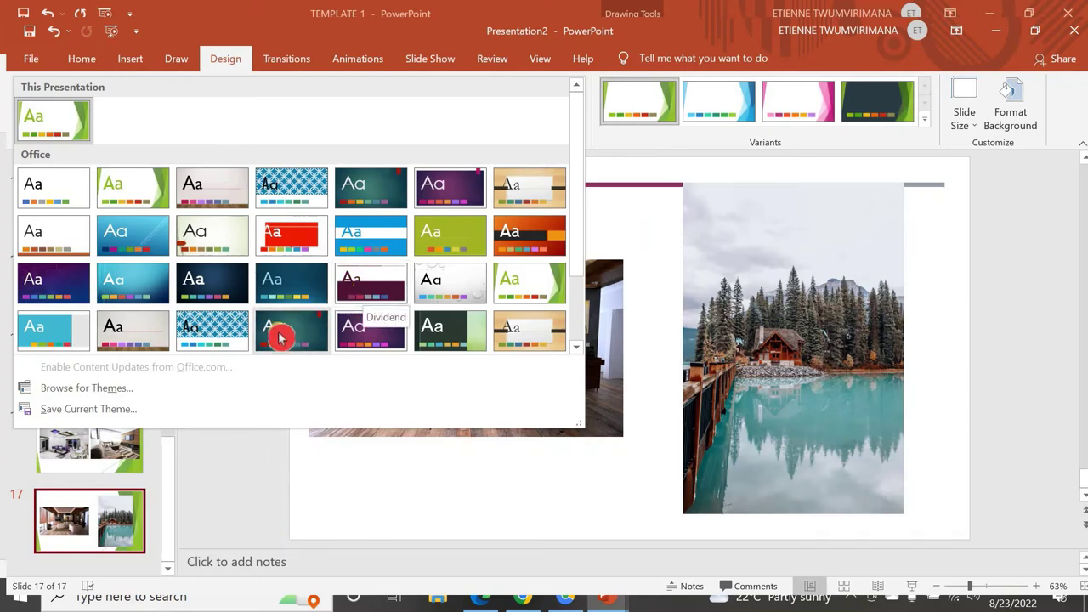
left_click(193, 295)
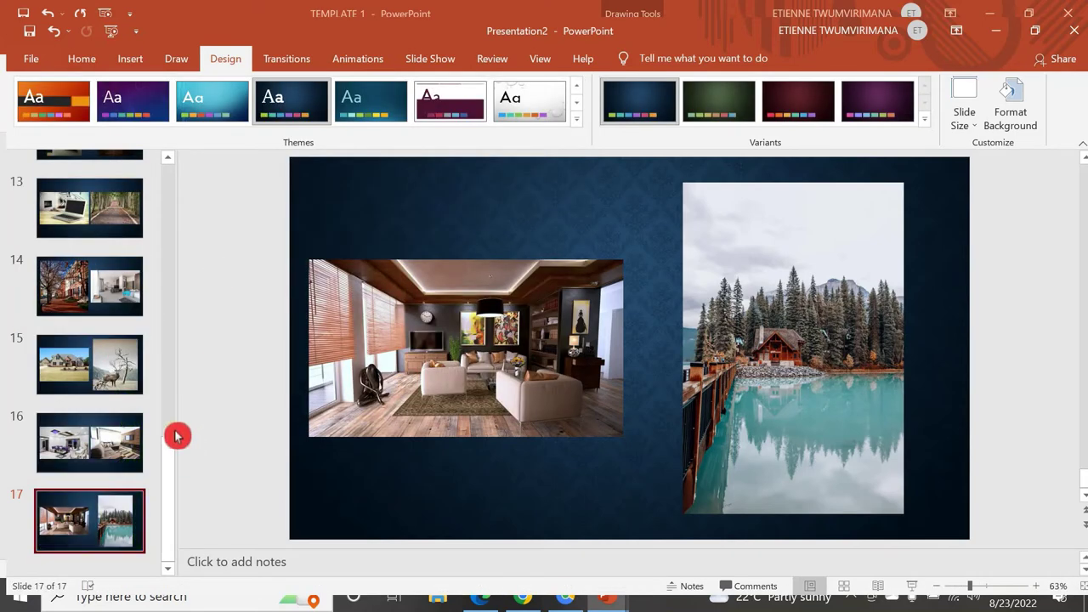
Step: Return to the 'Photo Album' title slide
key("Up")
scroll(183, 309, "up", 3)
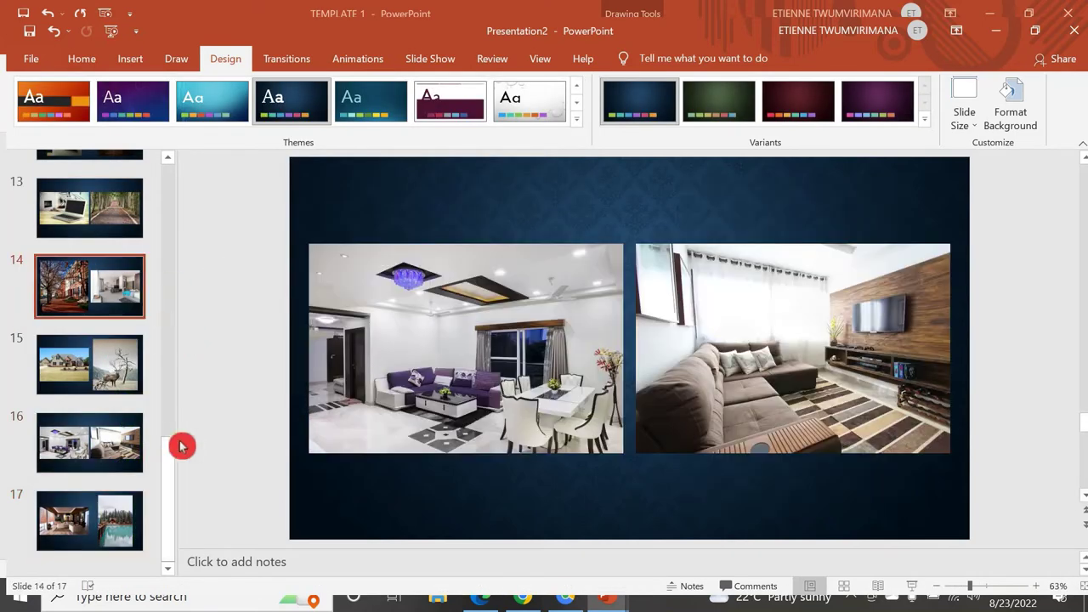
scroll(184, 326, "up", 10)
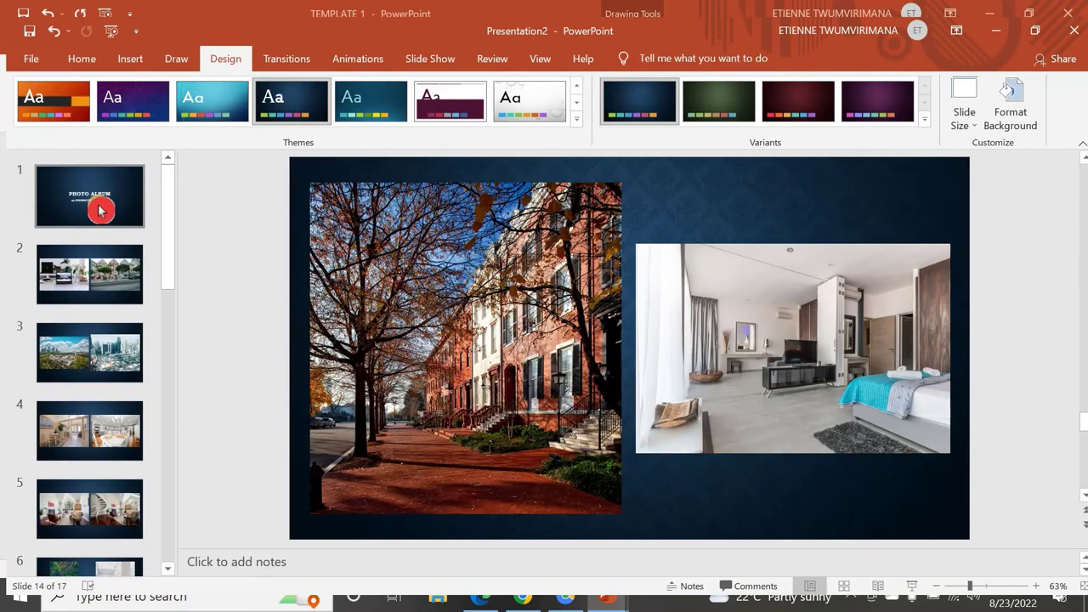
left_click(99, 209)
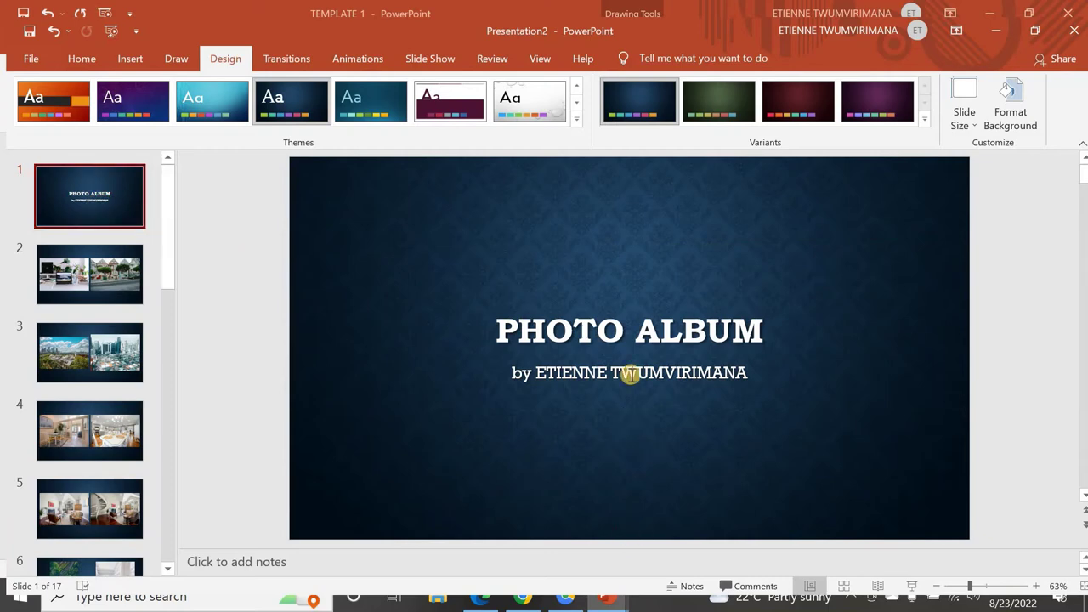
Step: Replace the subtitle's lowercase 'by' with 'BY' before the author's name
left_click(639, 371)
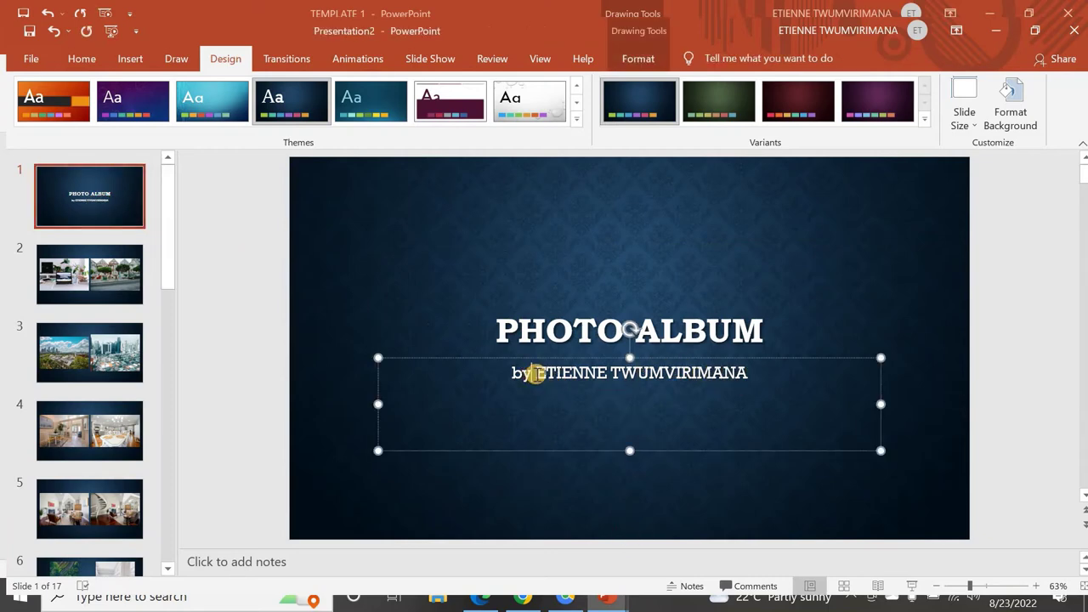
key("BackSpace")
key("BackSpace")
key("BackSpace")
type("BY")
key("BackSpace")
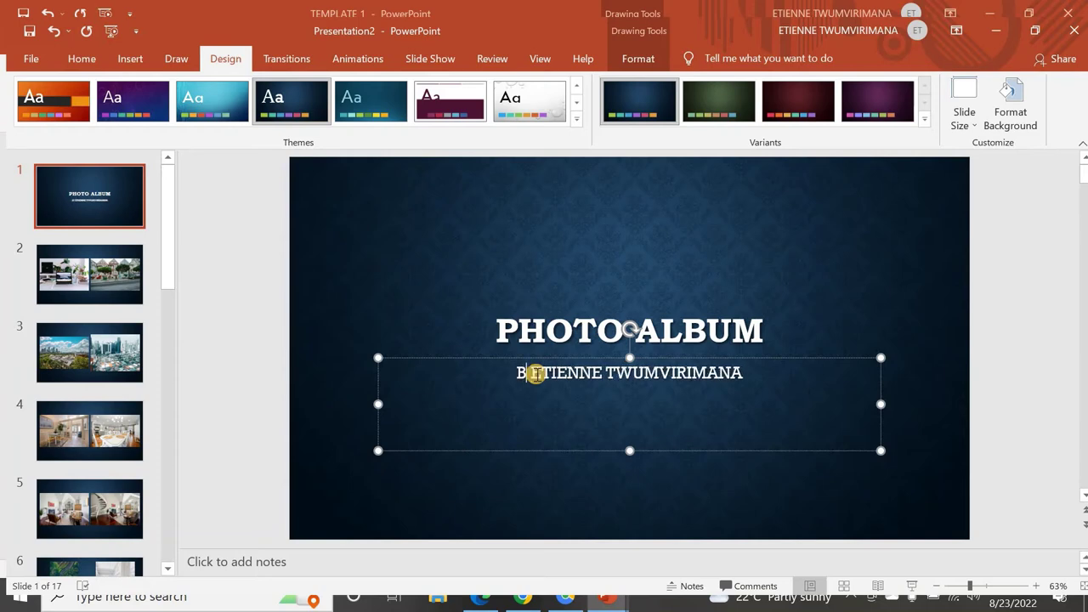
type("Y")
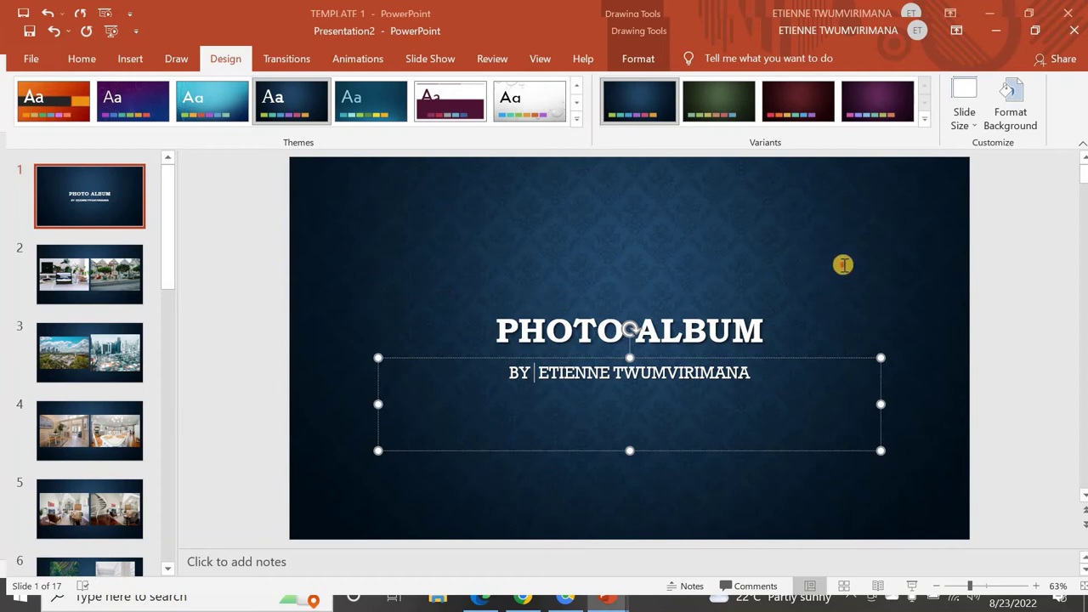
left_click(842, 265)
left_click(913, 393)
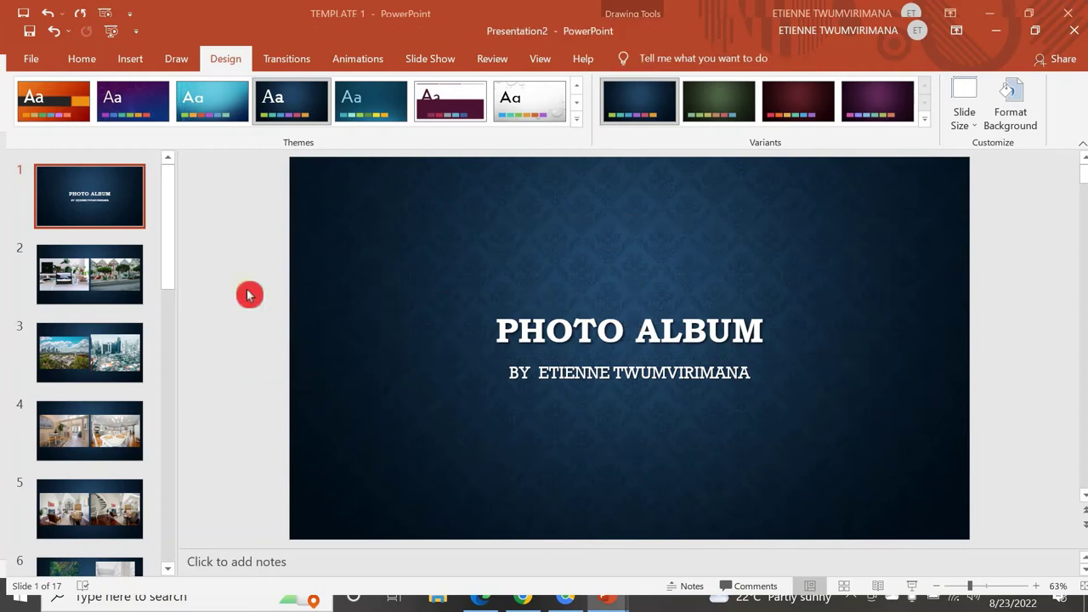
Step: Look over the Transitions and Animations options while viewing slides 1 and 2
left_click(287, 59)
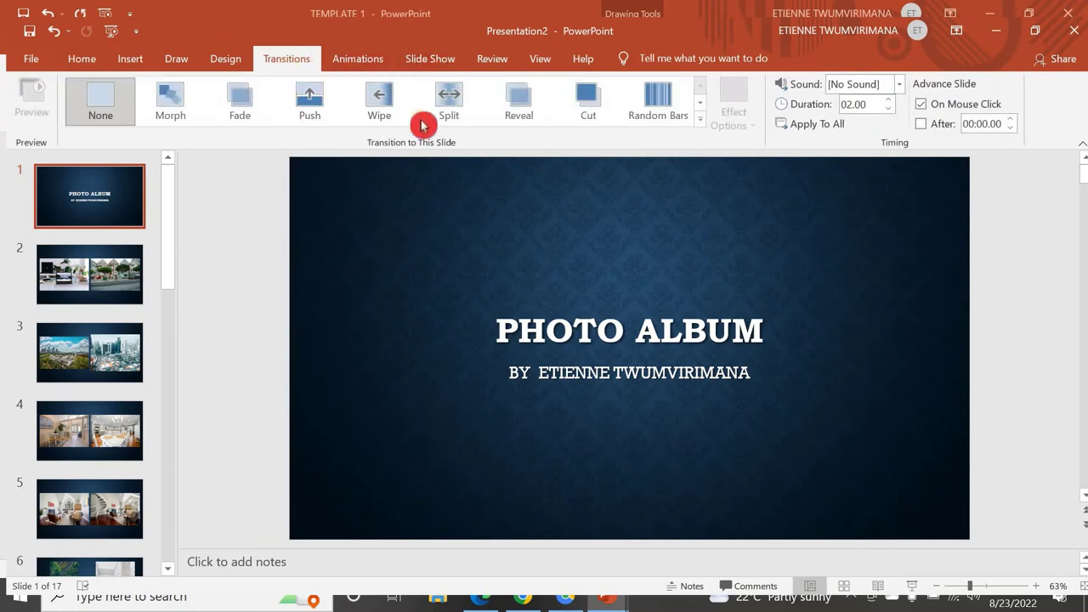
left_click(374, 61)
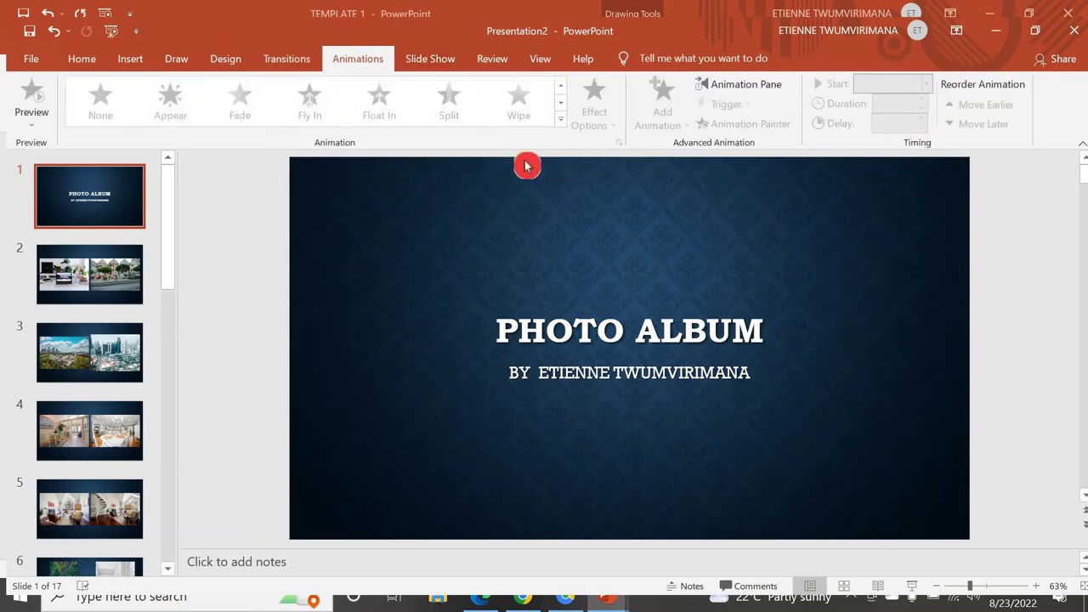
left_click(85, 310)
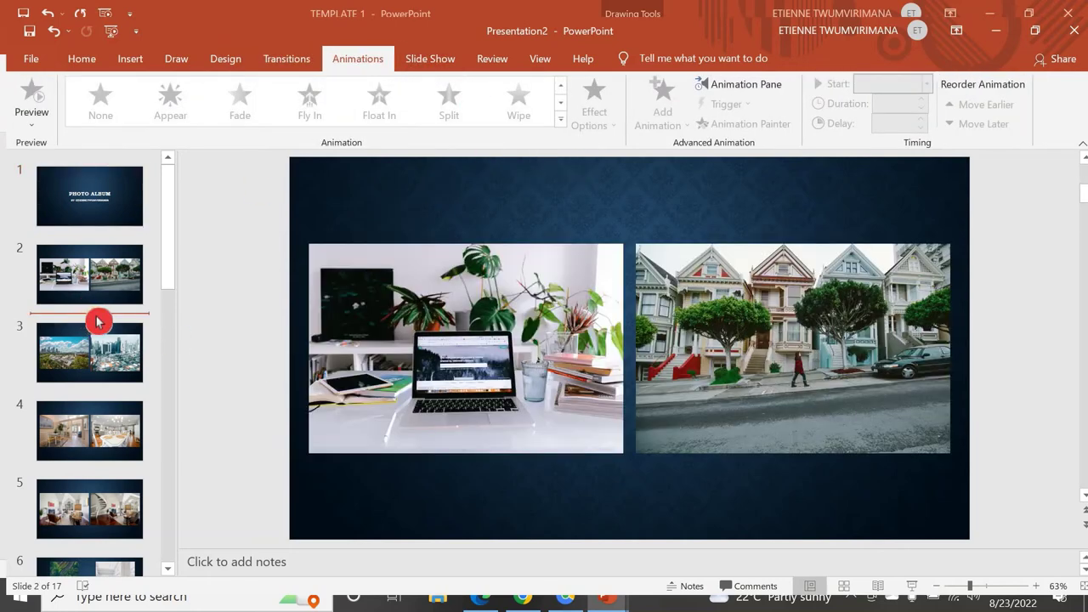
left_click(272, 66)
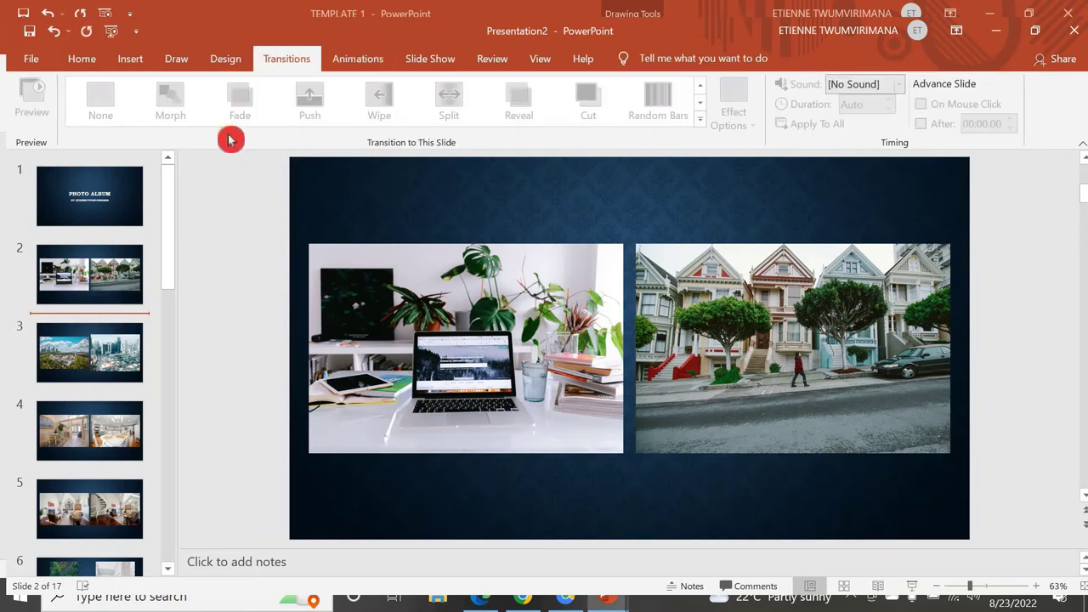
left_click(123, 194)
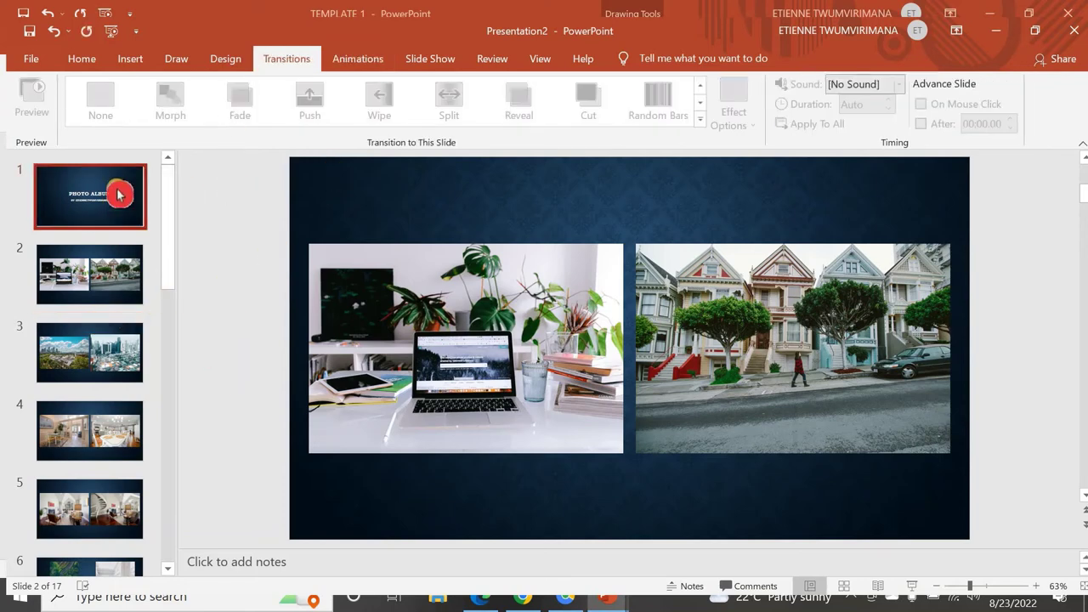
left_click(307, 242)
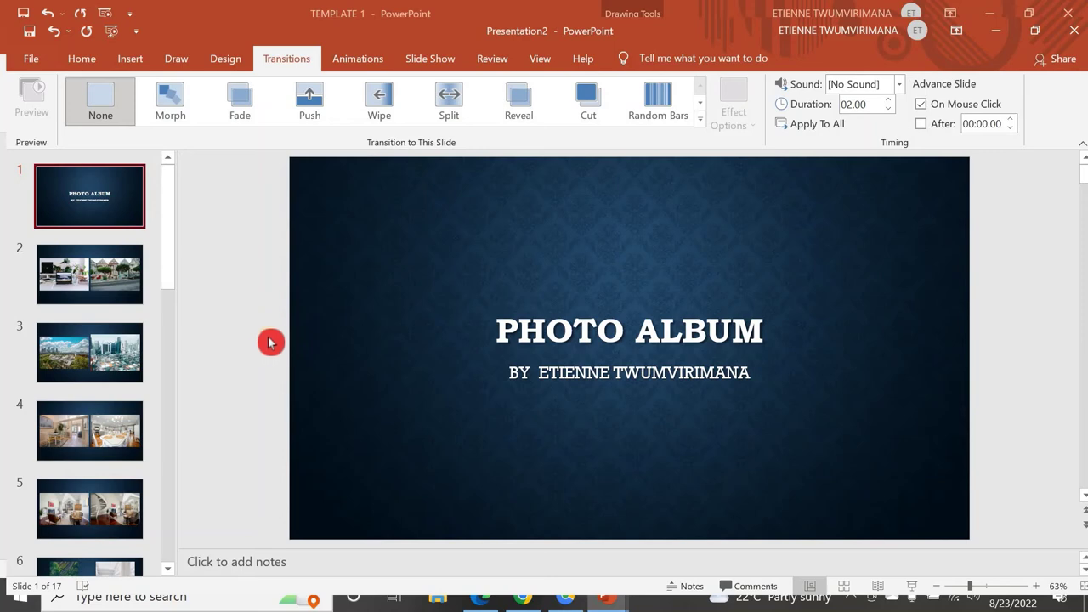
Step: Rearrange slides in the thumbnail pane and Slide Sorter, putting the dining-room pair second
left_click_drag(162, 281, 87, 375)
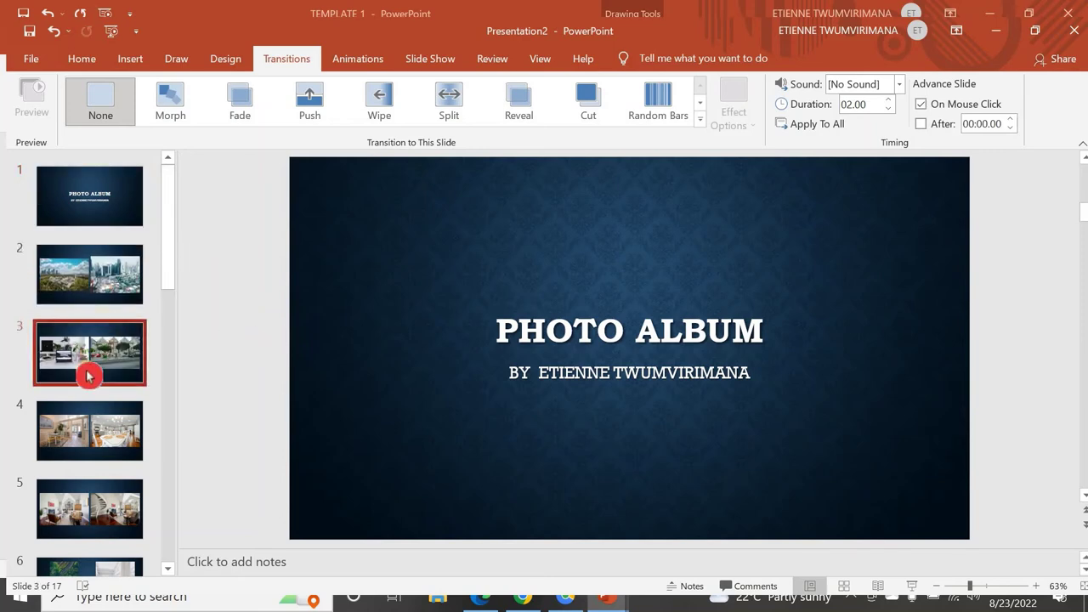
left_click_drag(77, 439, 93, 281)
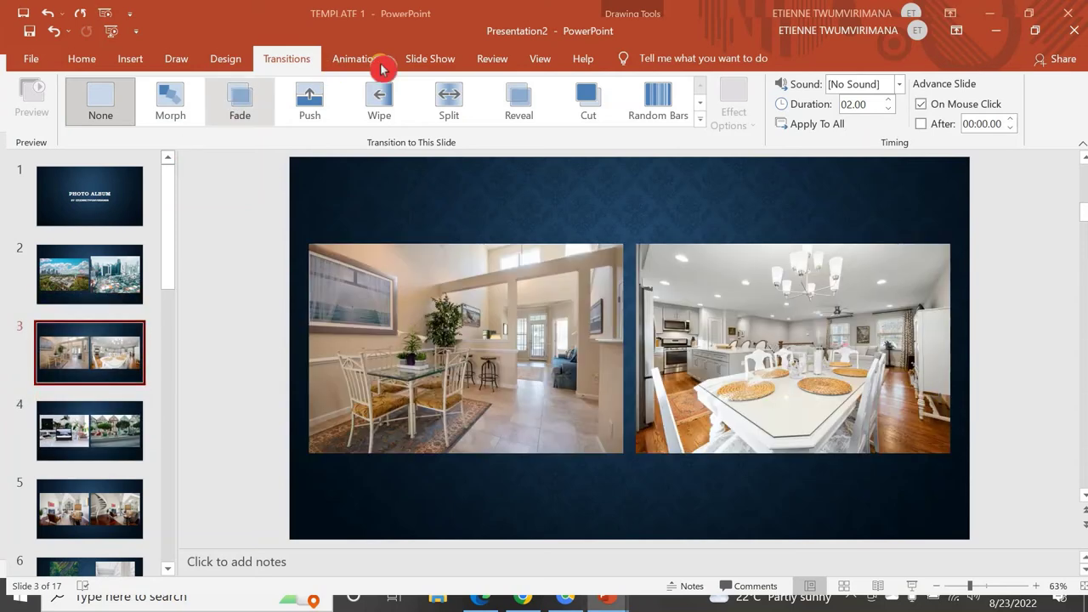
left_click(438, 56)
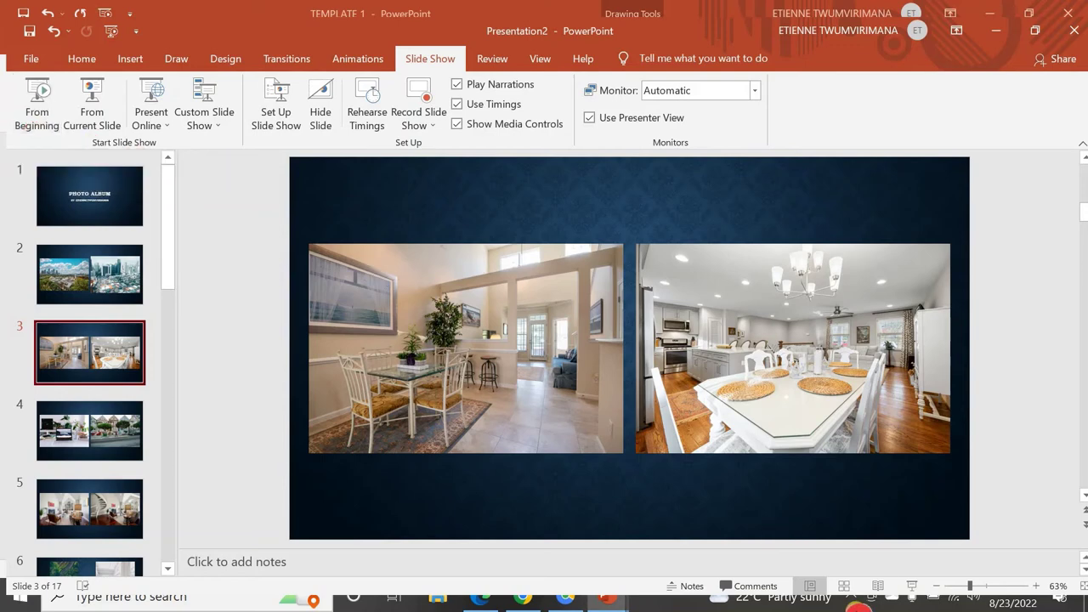
left_click(846, 588)
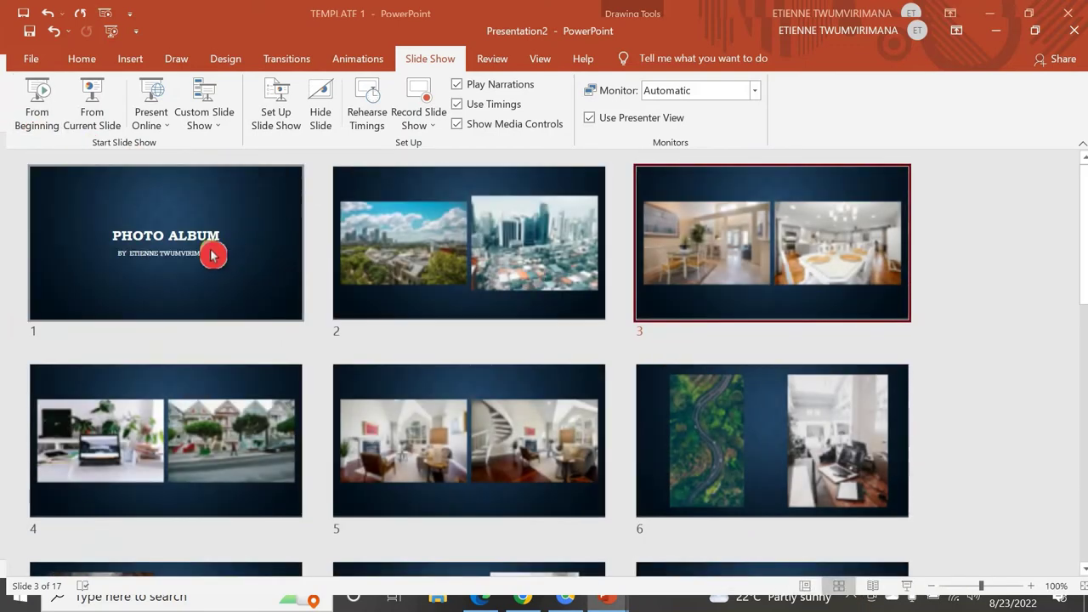
left_click_drag(814, 274, 862, 279)
Step: Move the road-and-office slide to position 7, then start the show from the current slide
left_click_drag(881, 439, 888, 390)
left_click_drag(805, 445, 476, 431)
scroll(637, 366, "down", 5)
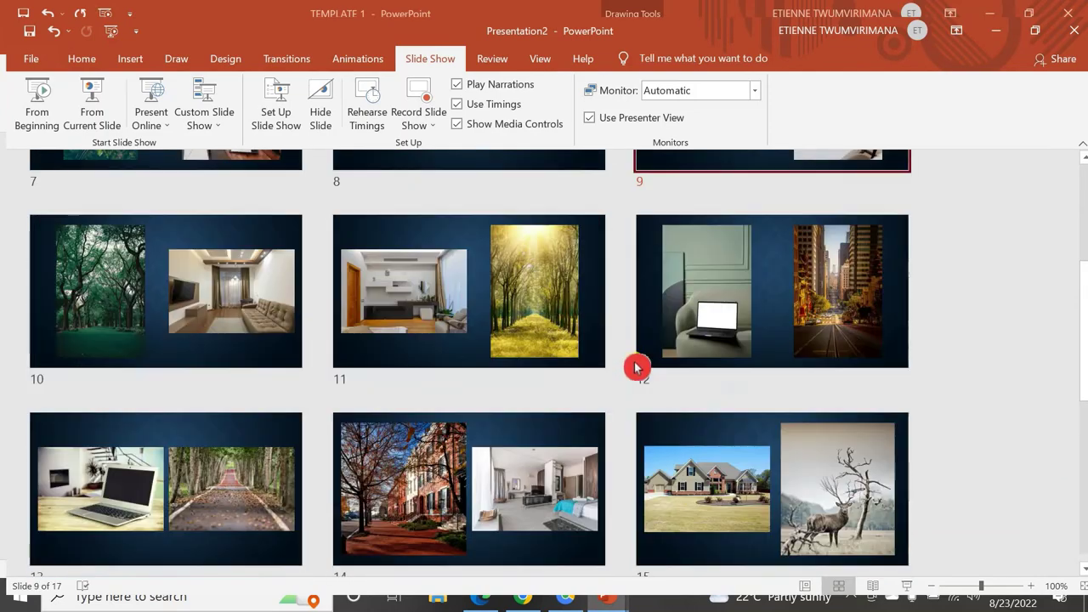
scroll(640, 364, "up", 5)
scroll(640, 362, "up", 2)
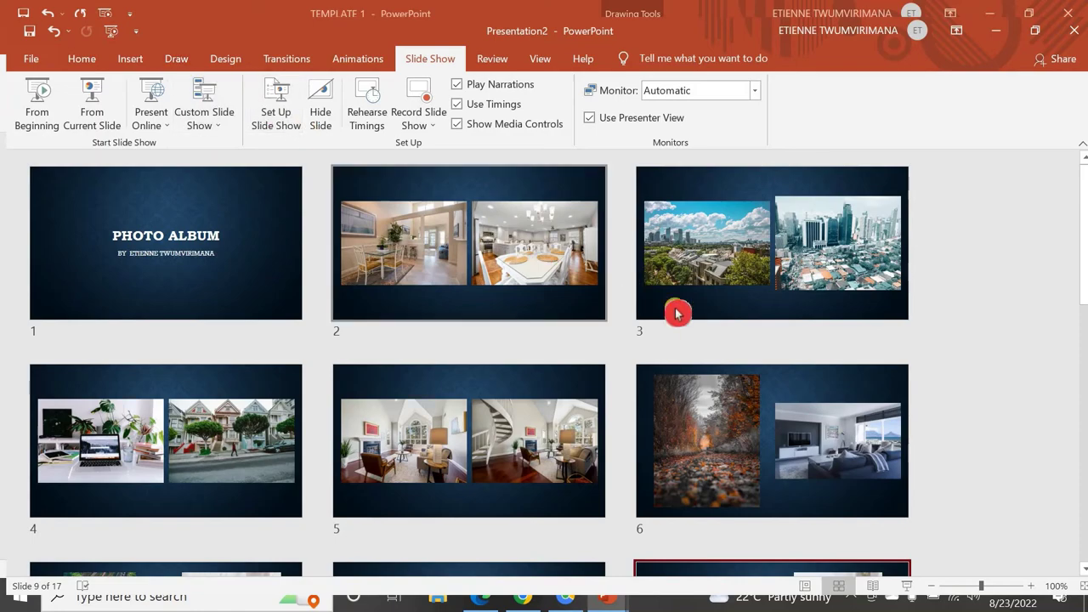
left_click(905, 586)
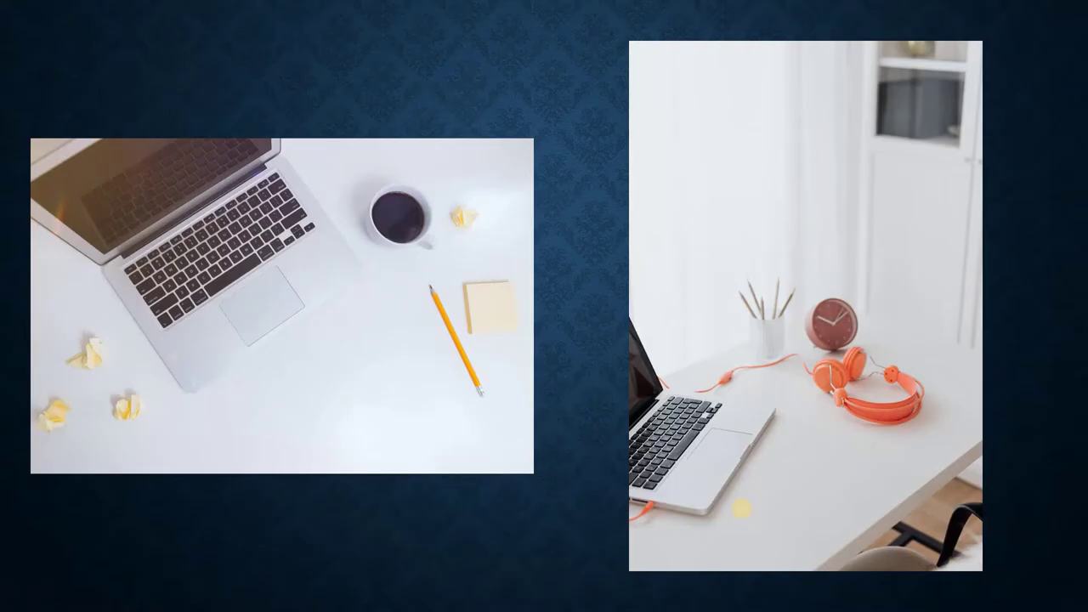
Step: Page forward through several album slides, then end the show back at the slide grid
left_click(607, 431)
key("Left")
left_click(607, 431)
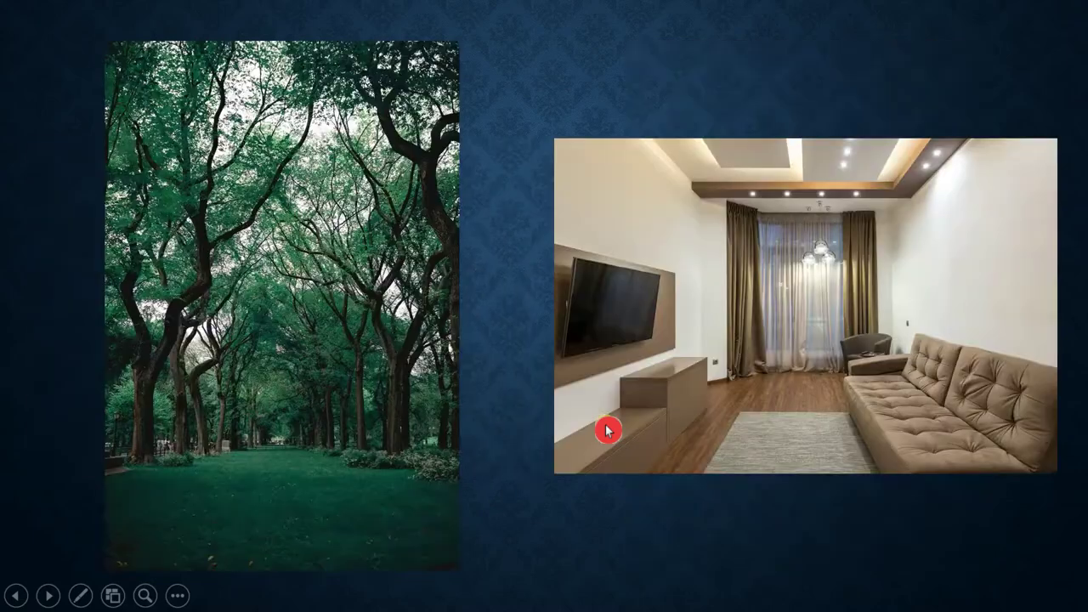
left_click(604, 425)
left_click(604, 424)
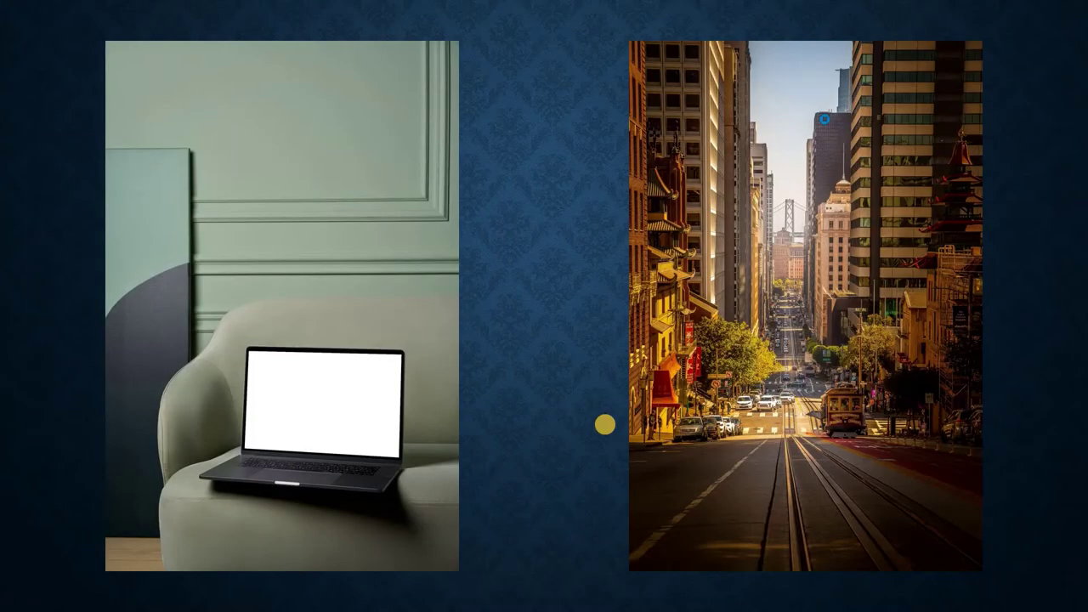
left_click(604, 424)
left_click(604, 424)
left_click(604, 424)
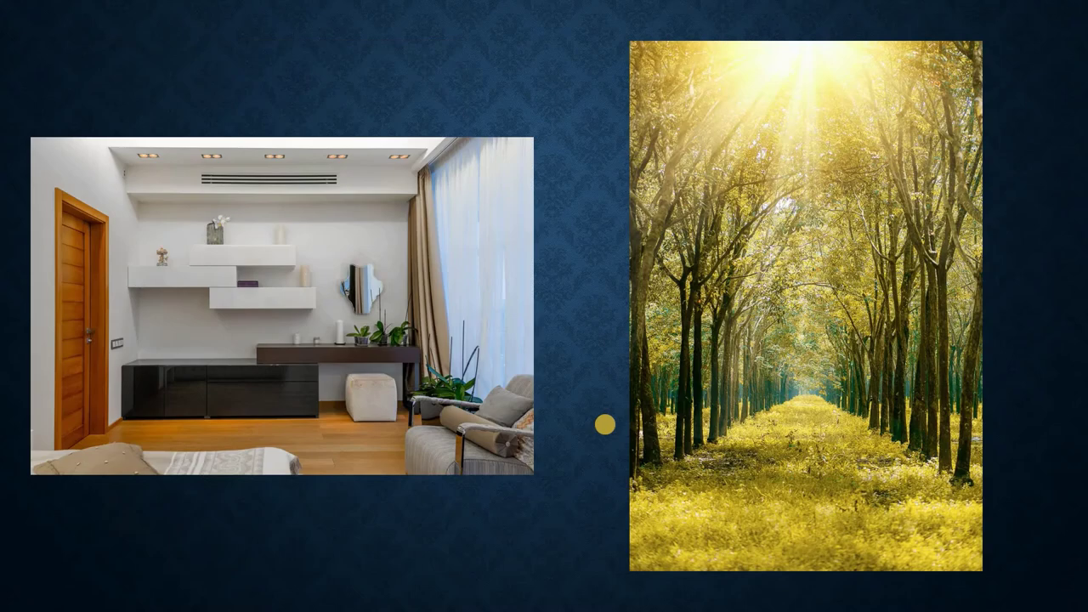
right_click(550, 270)
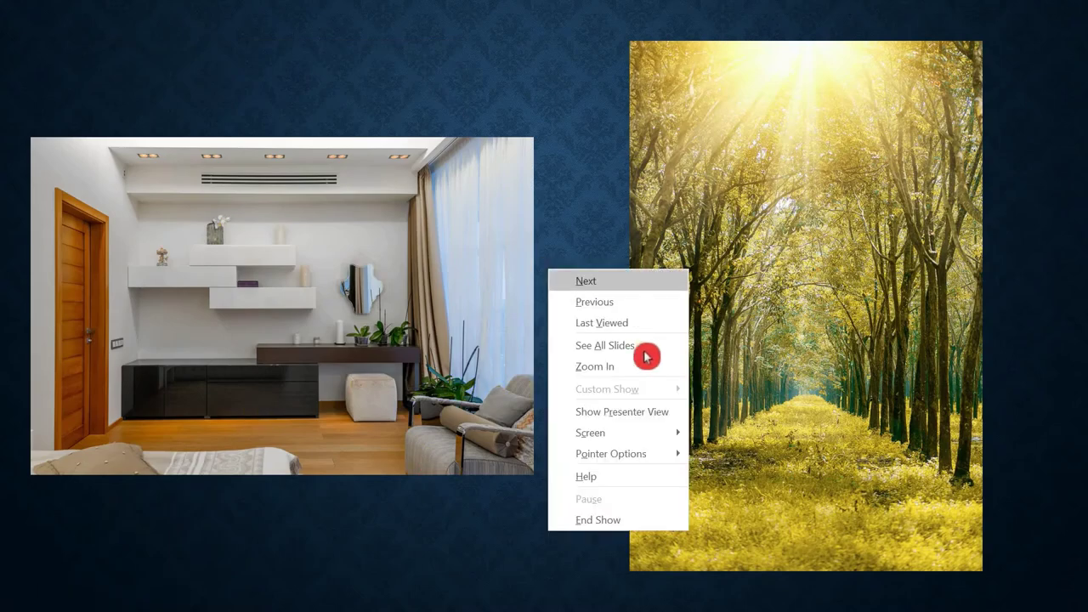
left_click(624, 521)
scroll(286, 223, "up", 5)
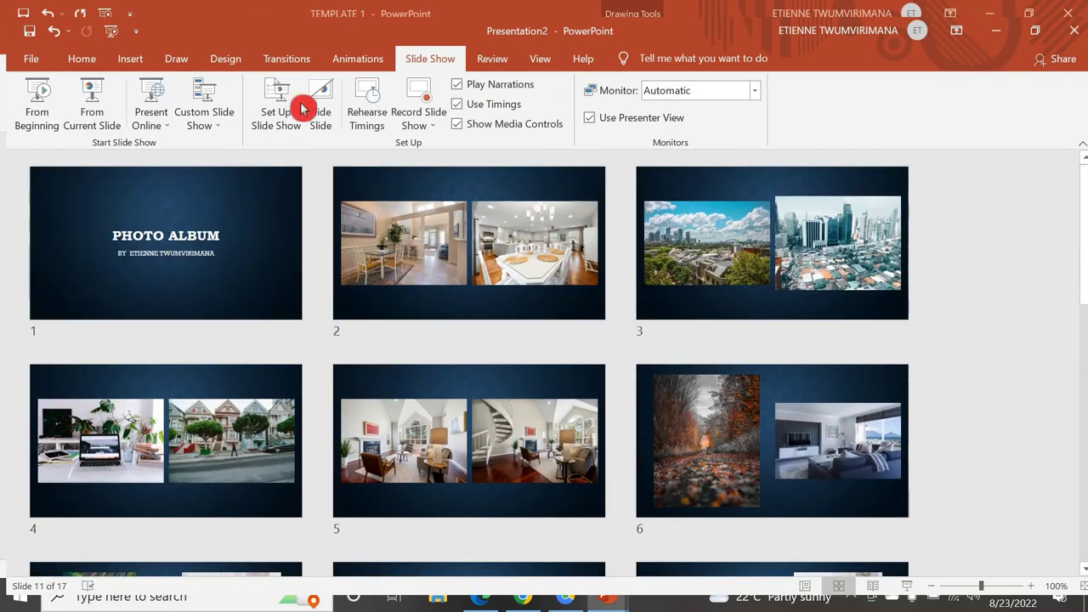
Step: Switch back to Normal view and bring slide 2's dining-room photo pair into the editor
left_click(533, 64)
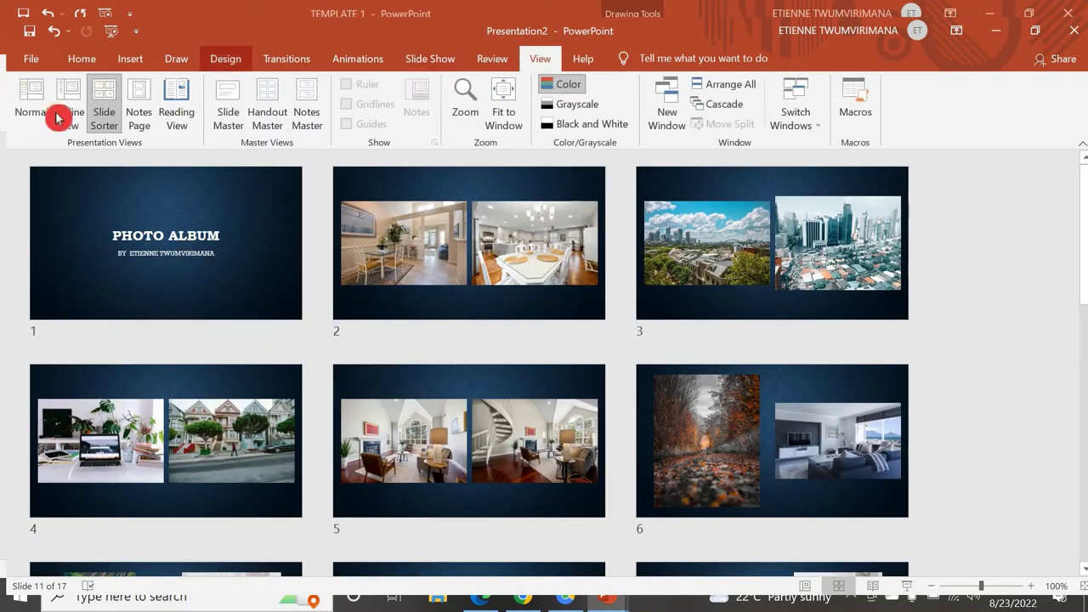
left_click(35, 103)
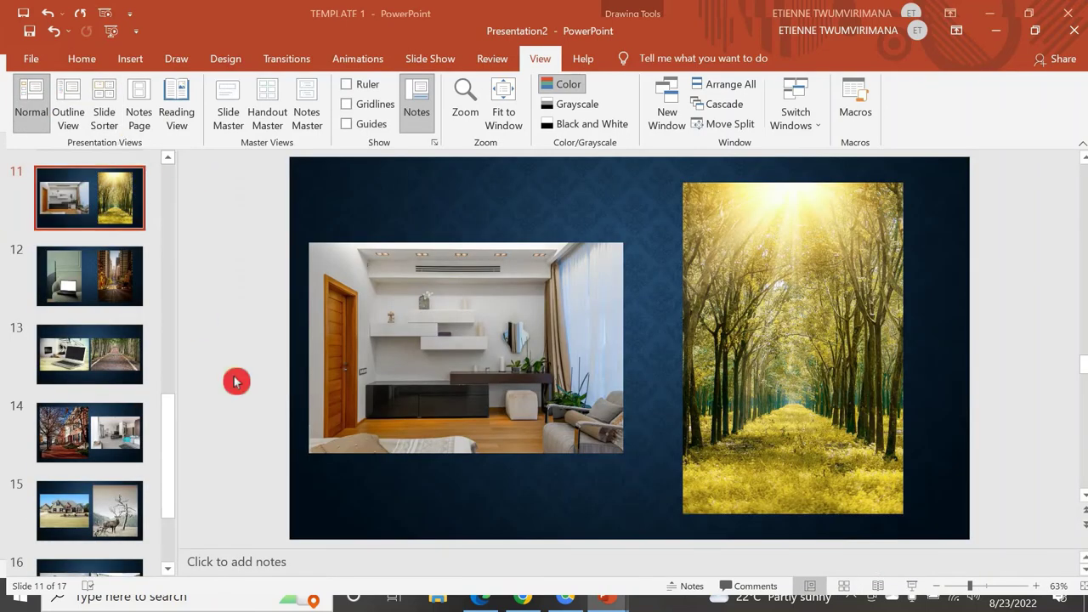
left_click_drag(173, 452, 189, 247)
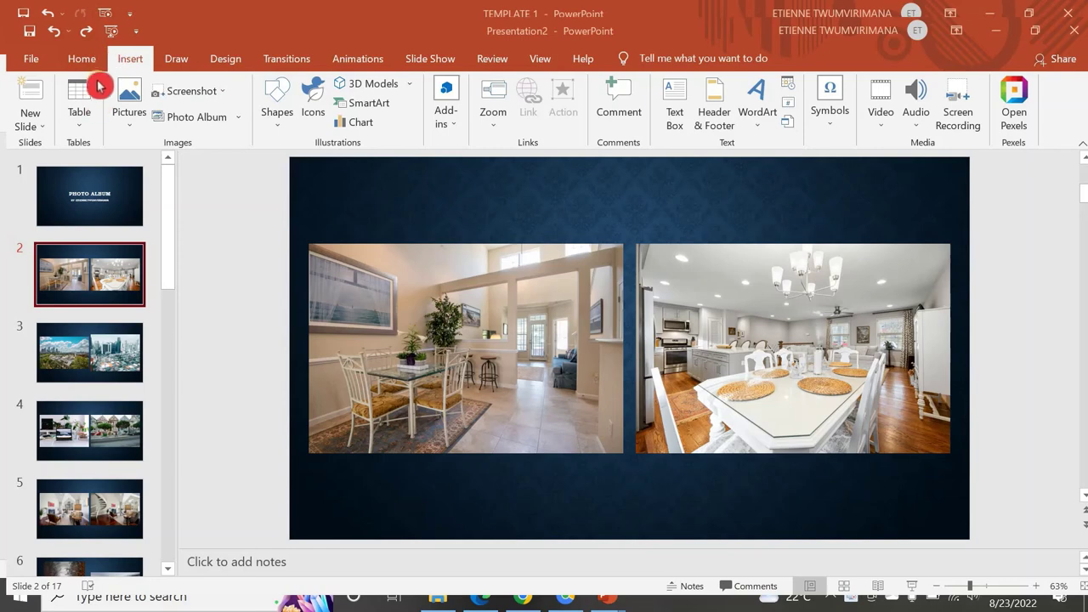
left_click(240, 119)
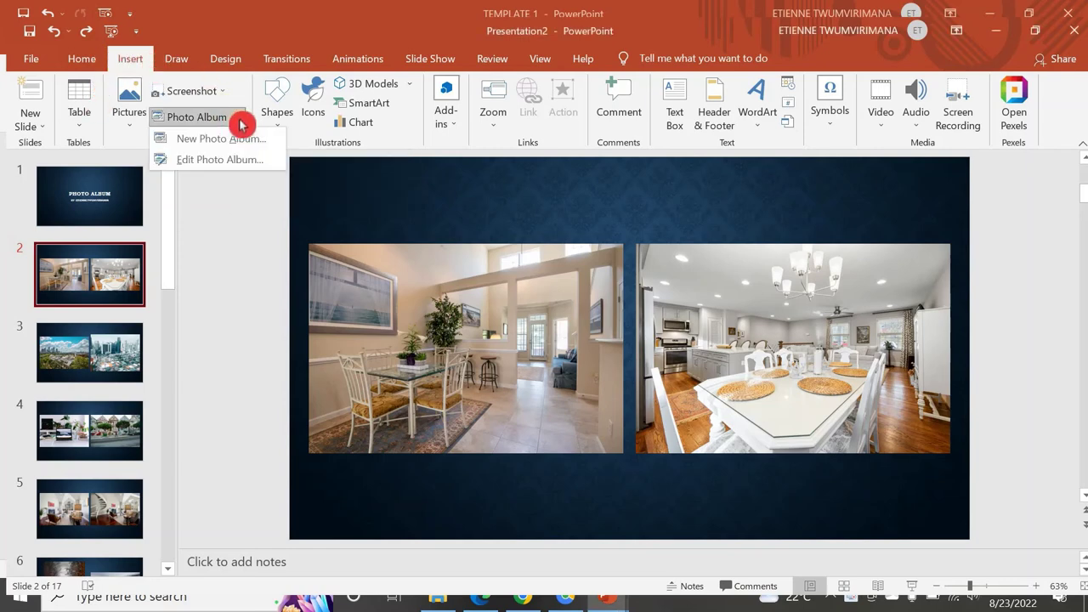
Step: Edit the photo album to add captions below all pictures, then return to slide 2
left_click(226, 160)
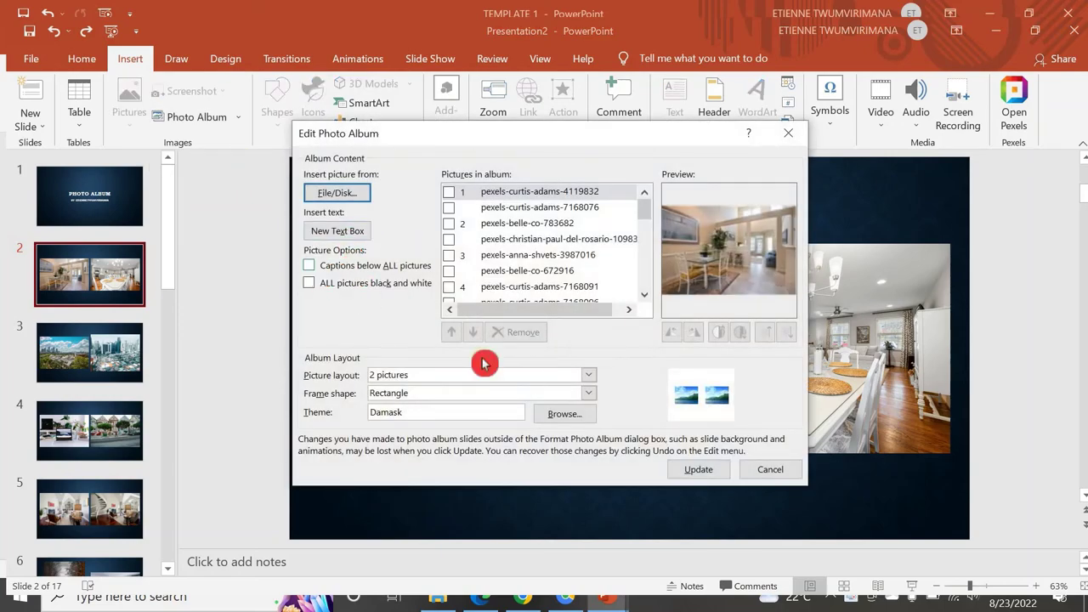
left_click(310, 268)
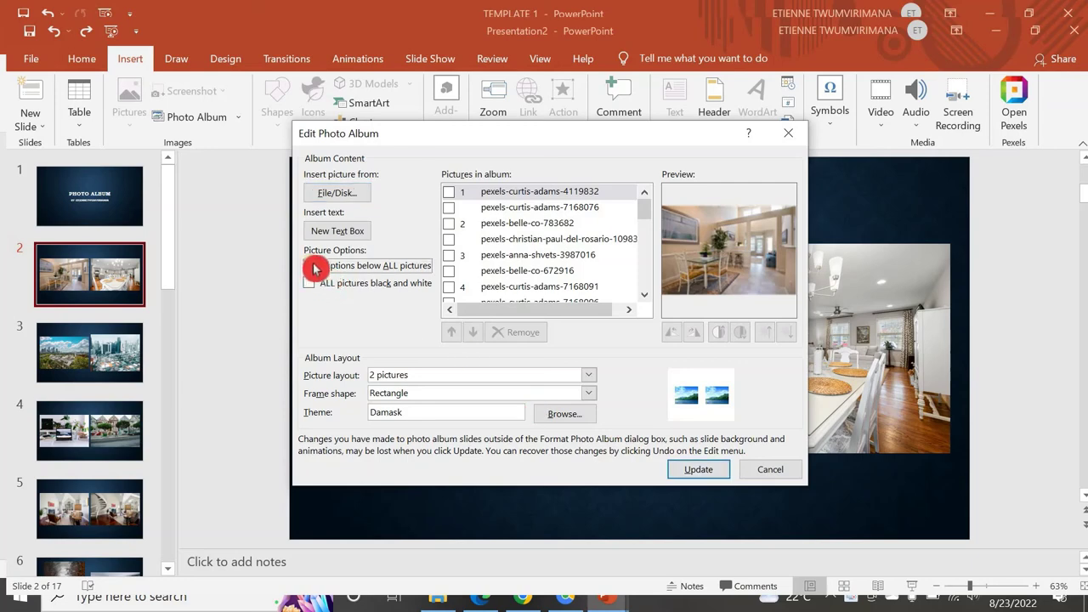
left_click(698, 474)
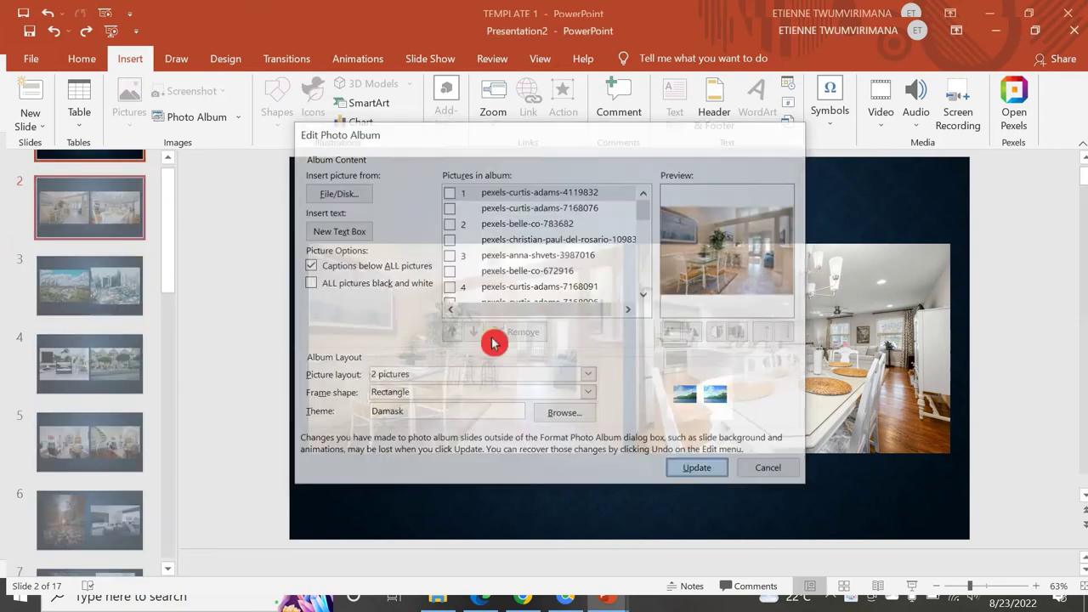
left_click(98, 285)
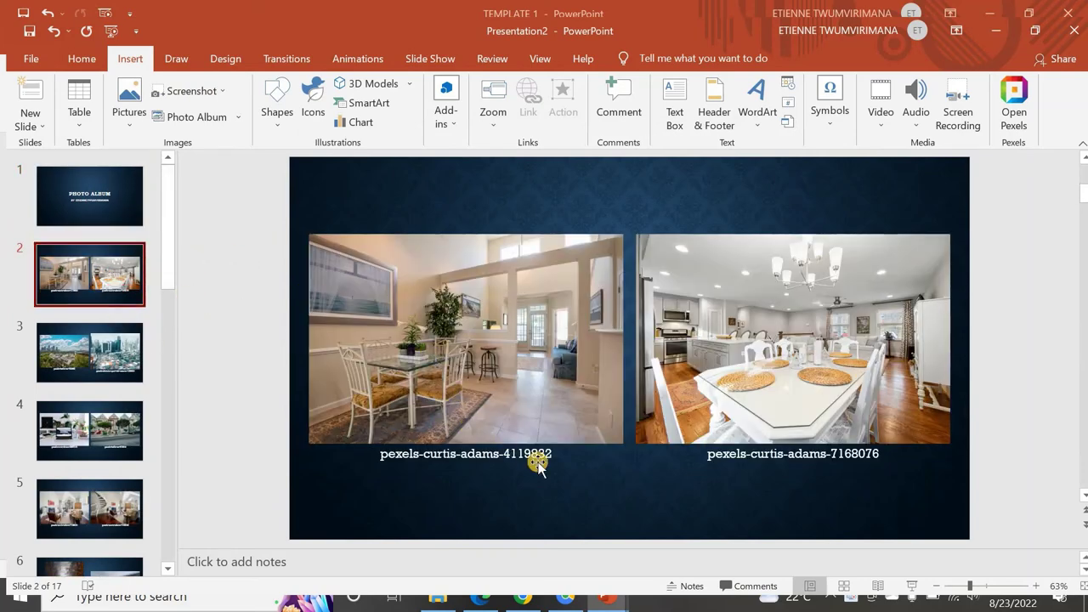
Step: Replace the left dining-room photo's file-name caption on slide 2 with MY HOME
left_click(557, 460)
left_click(554, 453)
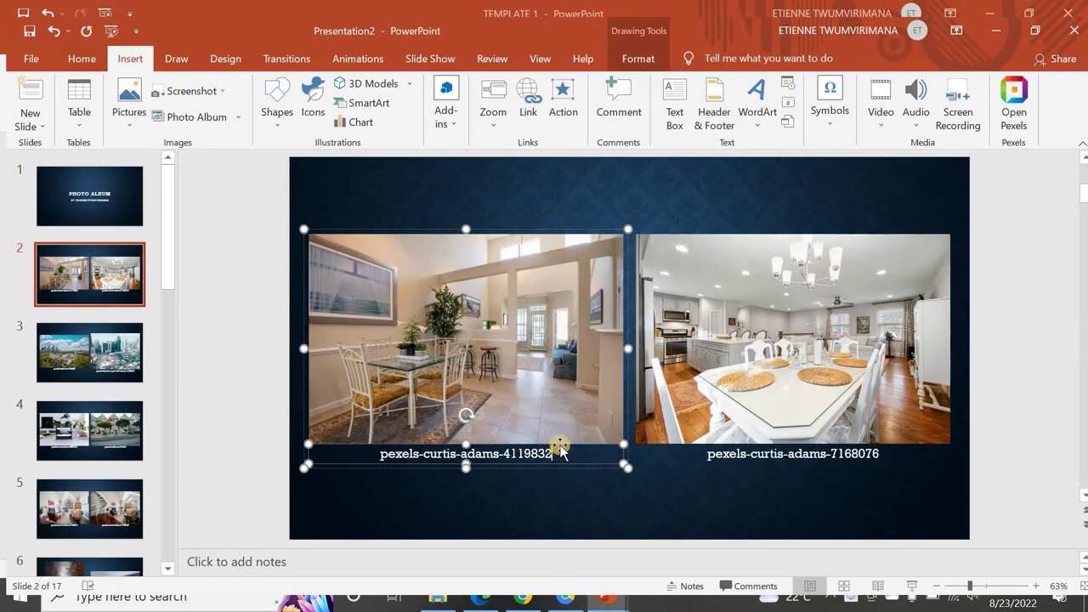
key("BackSpace")
key("BackSpace")
key("BackSpace")
key("BackSpace")
key("BackSpace")
key("BackSpace")
key("BackSpace")
key("BackSpace")
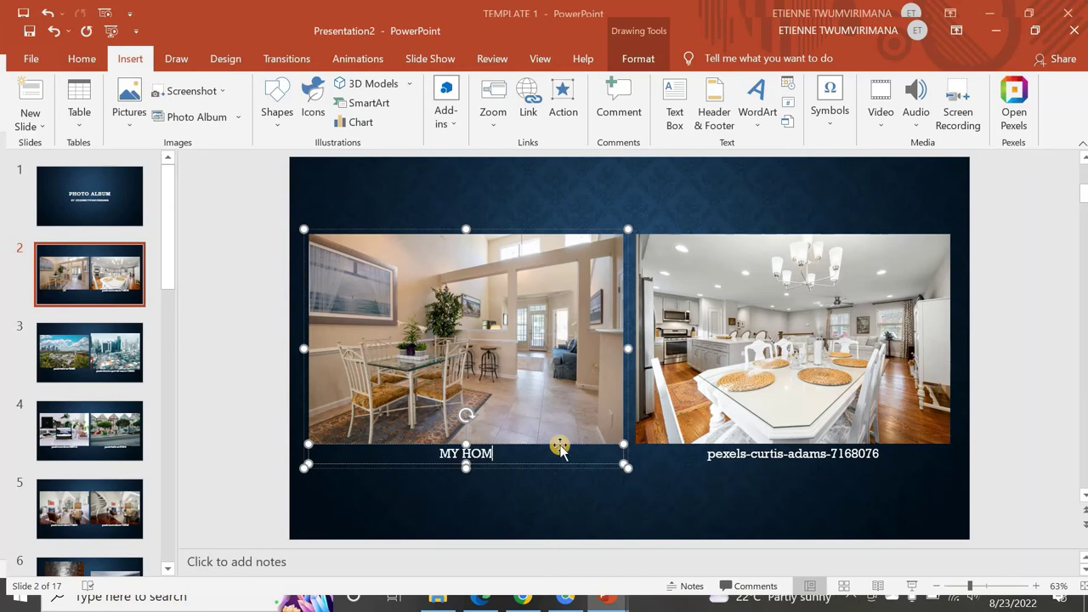
left_click(745, 452)
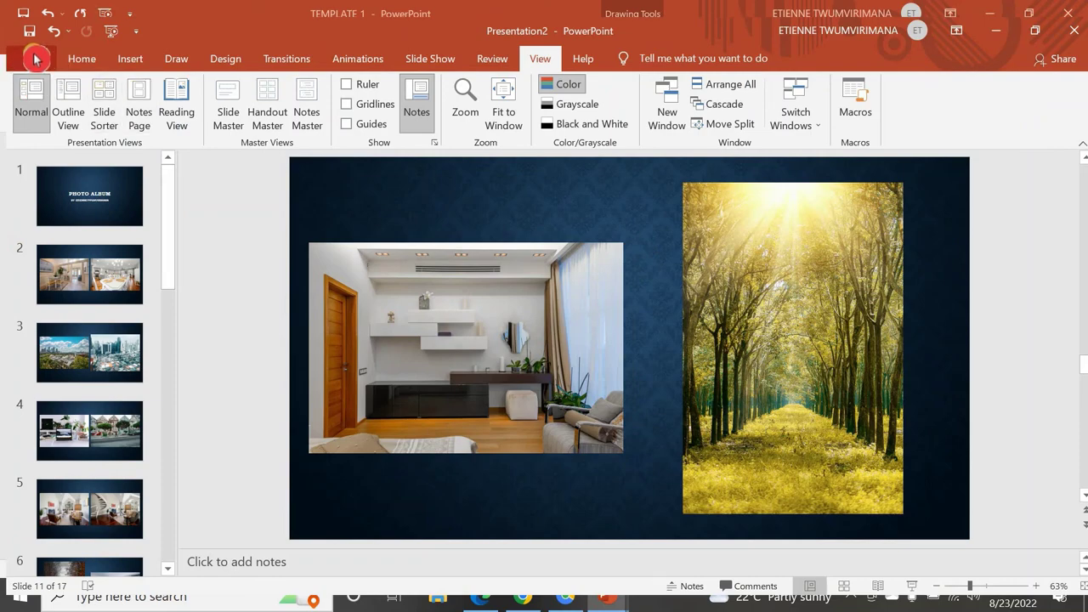
Step: Publish the album with Create PDF/XPS as Photo Album.pdf on the Desktop
left_click(76, 60)
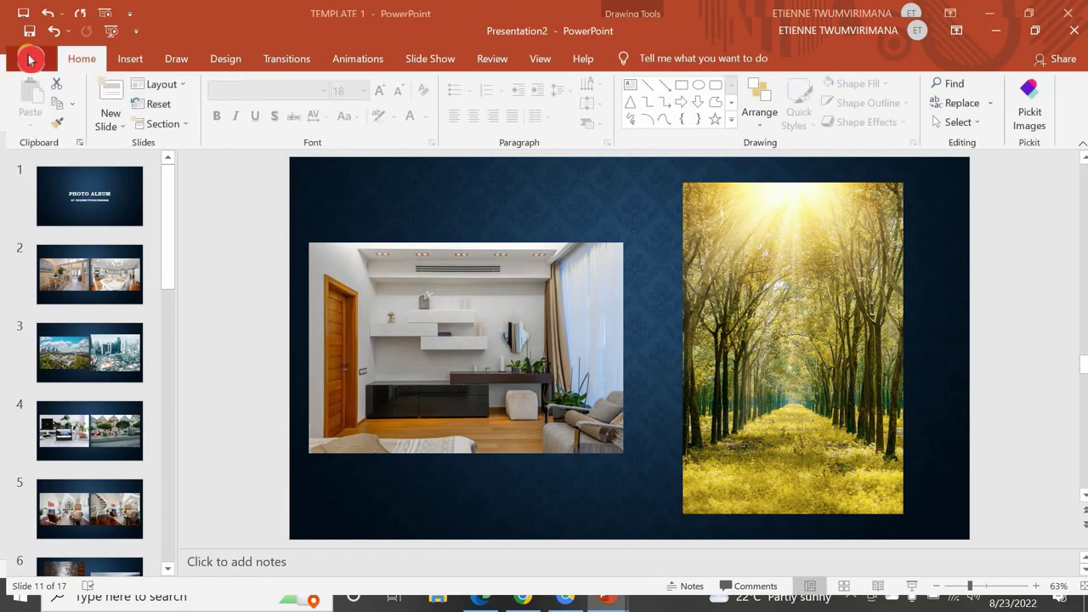
left_click(31, 57)
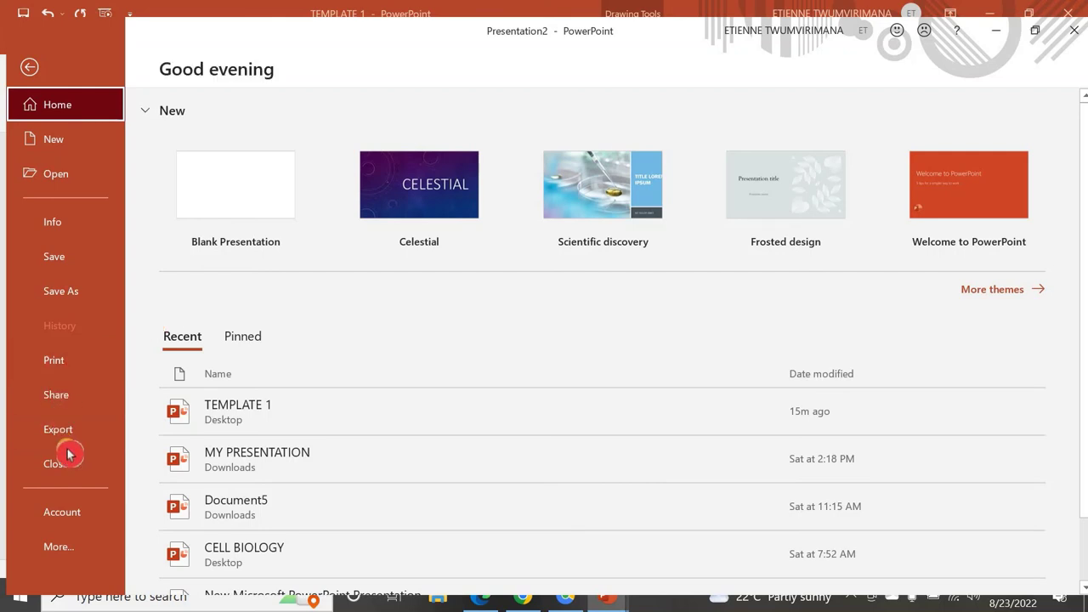
left_click(76, 432)
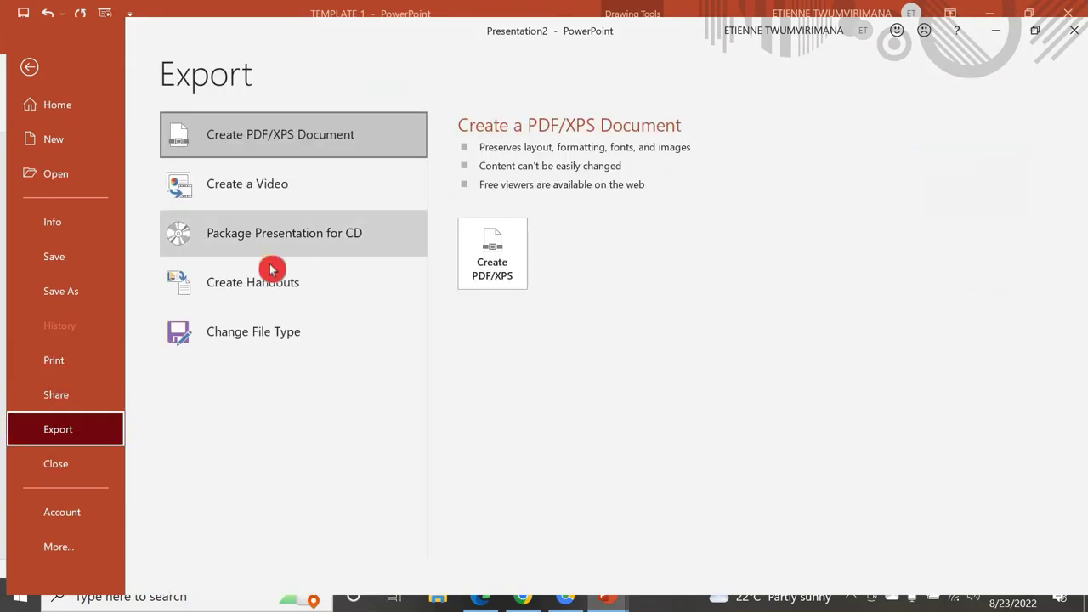
left_click(486, 269)
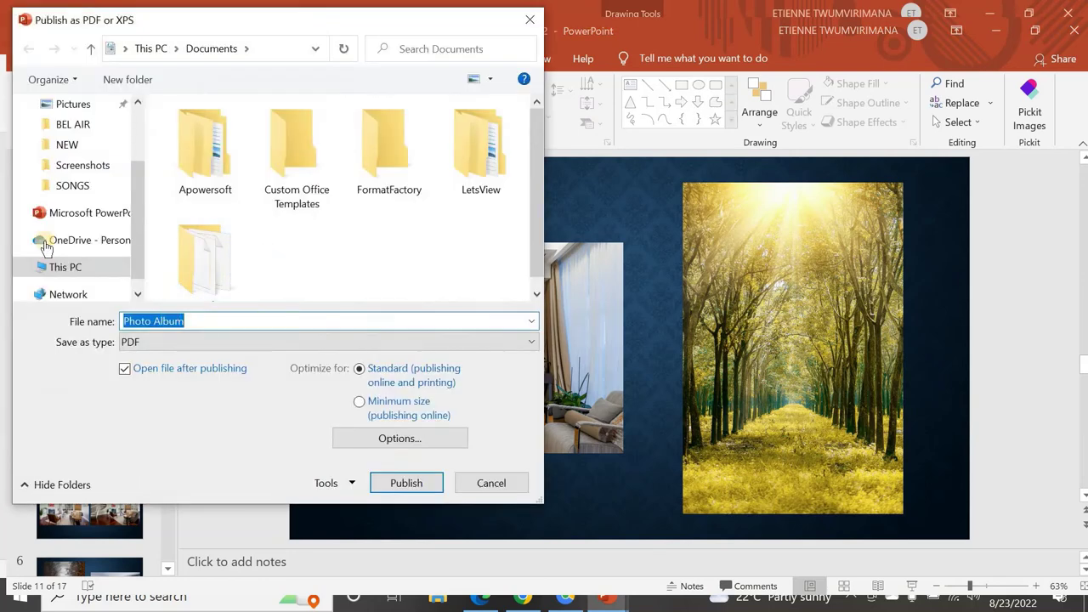
scroll(139, 192, "up", 3)
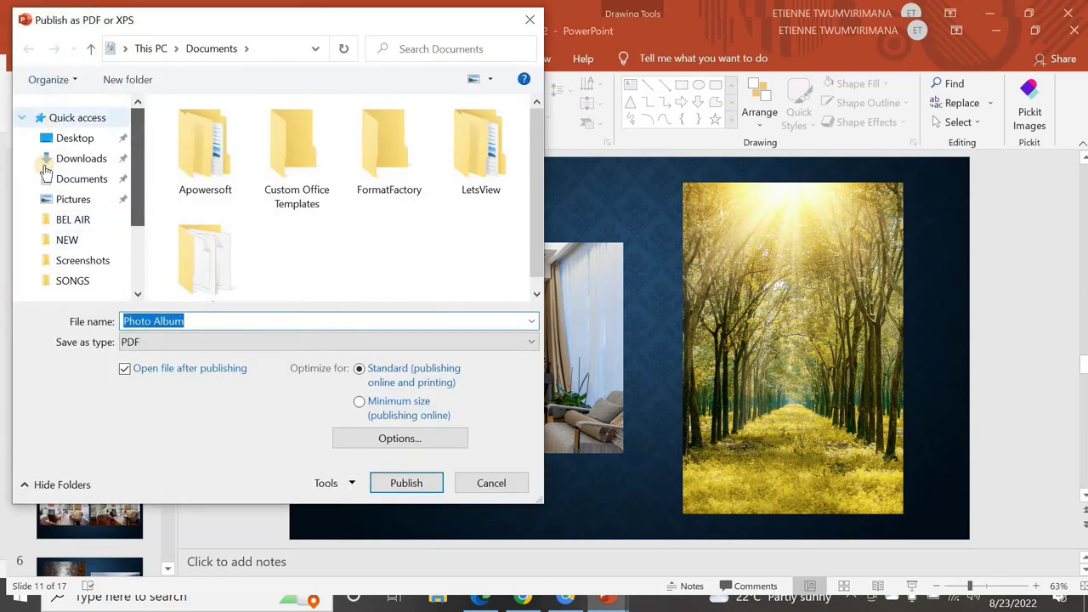
left_click(73, 138)
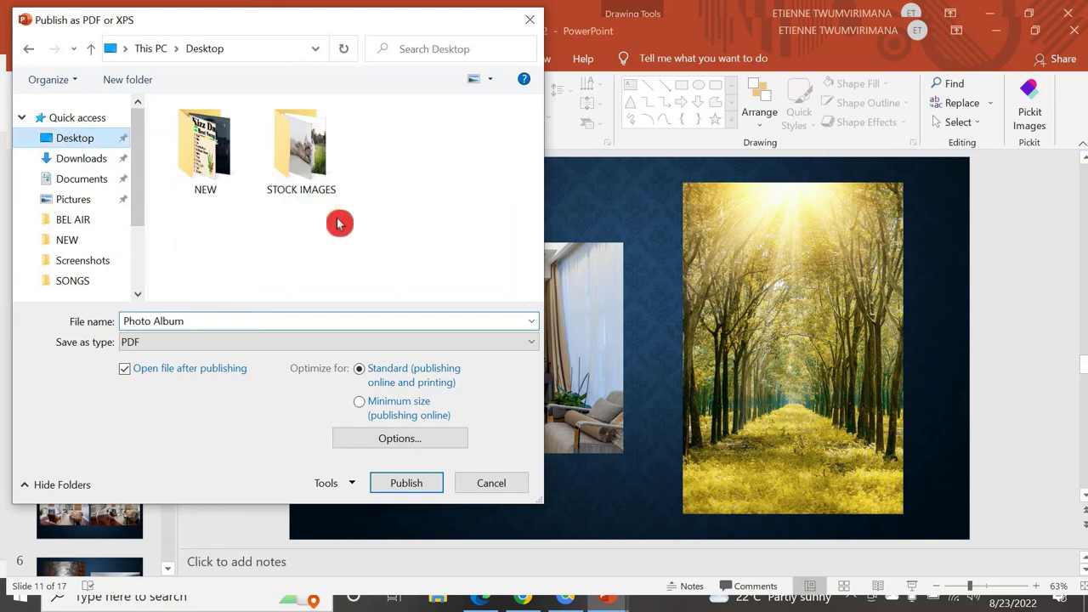
left_click(399, 488)
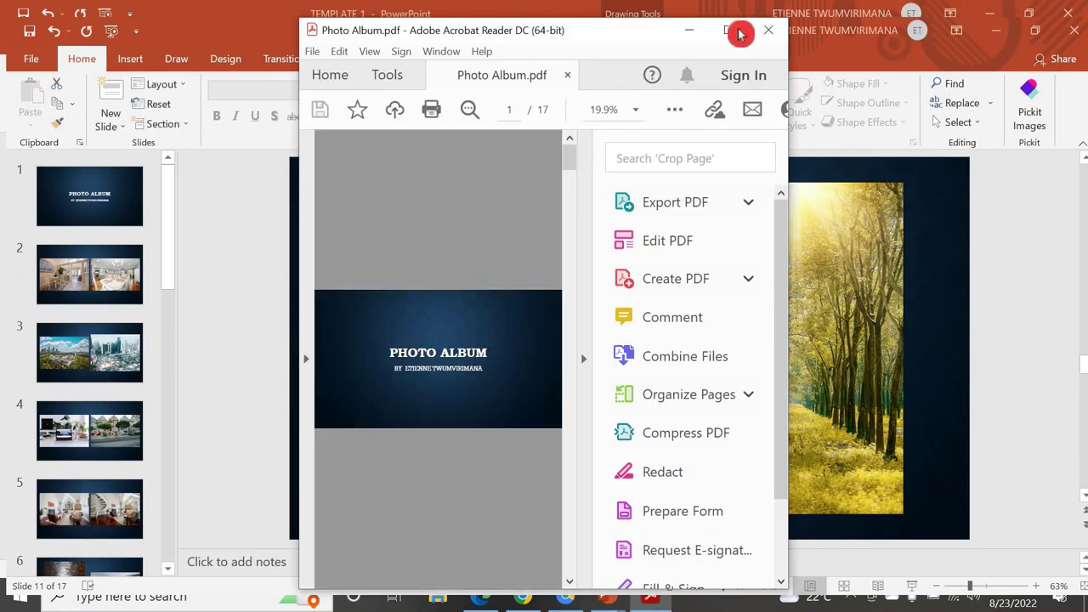
Step: Maximize Acrobat Reader and scroll through the 17 pages of Photo Album.pdf
left_click(741, 34)
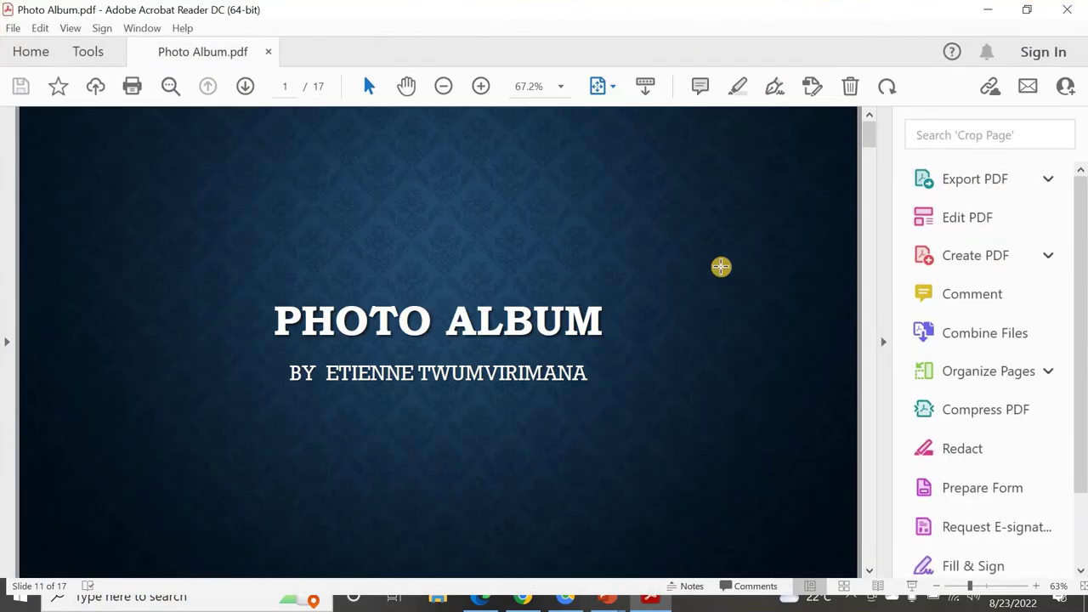
scroll(714, 285, "down", 7)
scroll(722, 292, "down", 6)
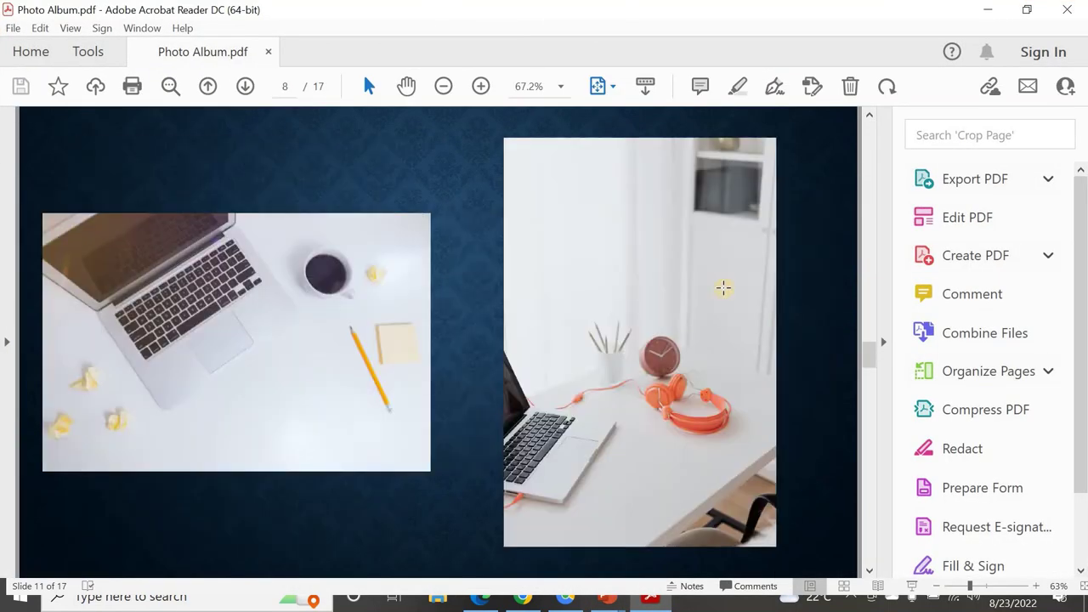
scroll(720, 289, "down", 3)
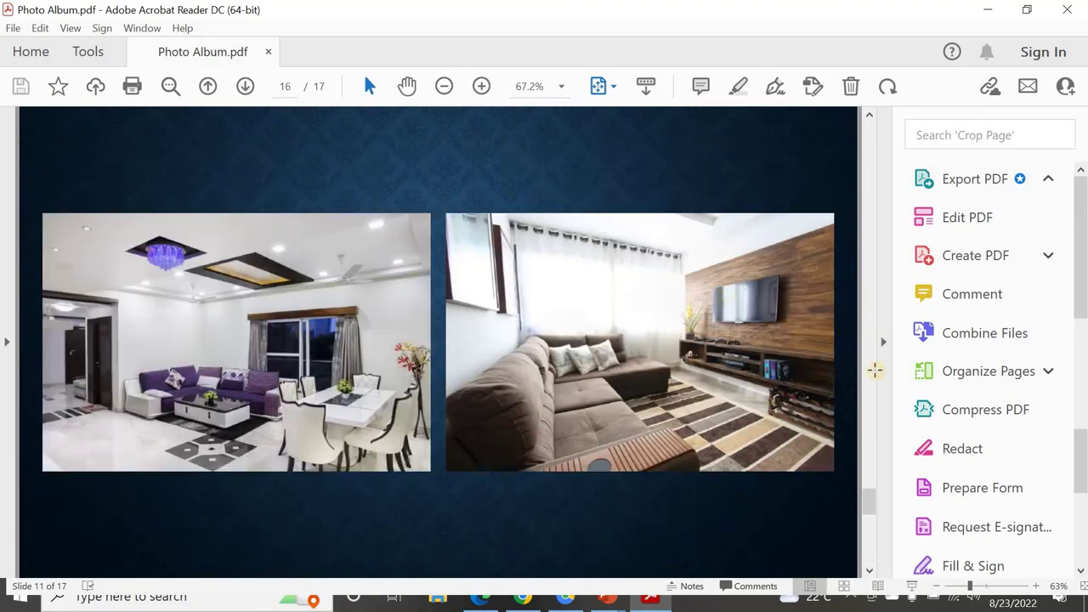
left_click_drag(869, 500, 869, 406)
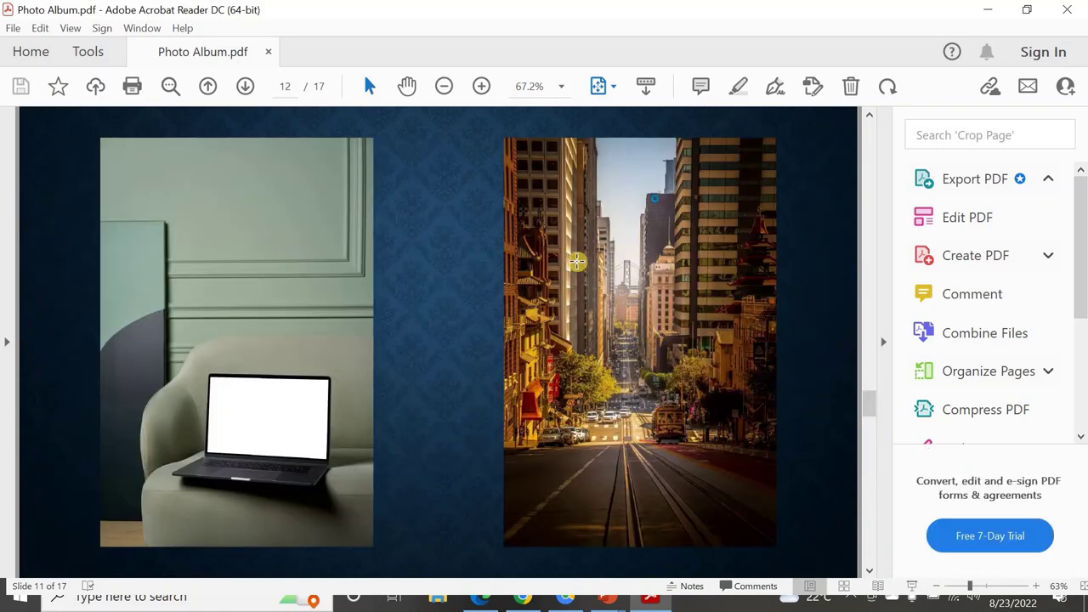